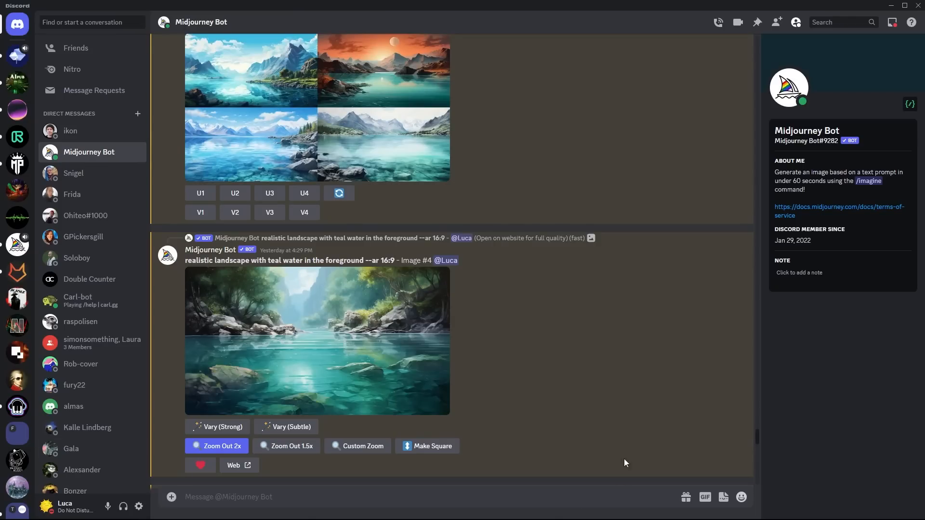
- Open the upscaled teal-water landscape image from the Midjourney Bot conversation
{"action": "left_click", "coordinate": [324, 361]}
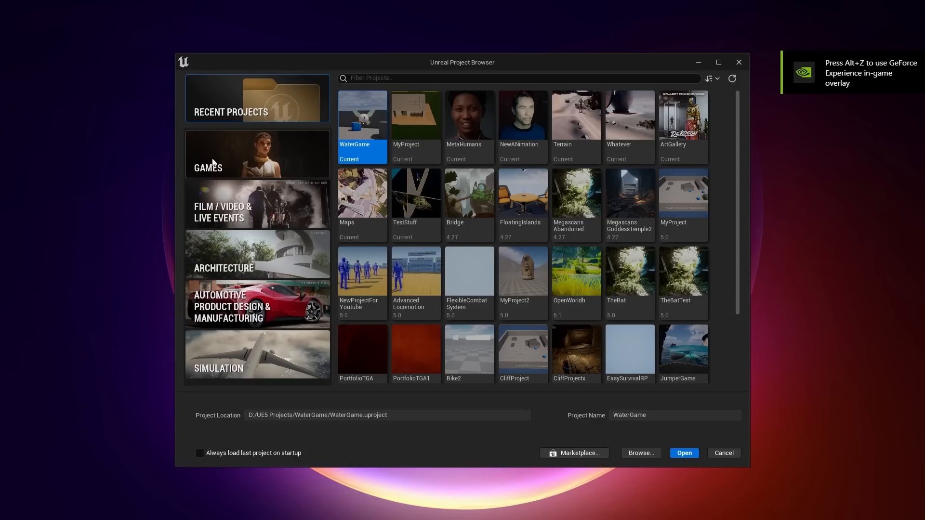
- Switch to the Unreal Project Browser and create a Third Person game project named Midjourney
{"action": "left_click", "coordinate": [212, 162]}
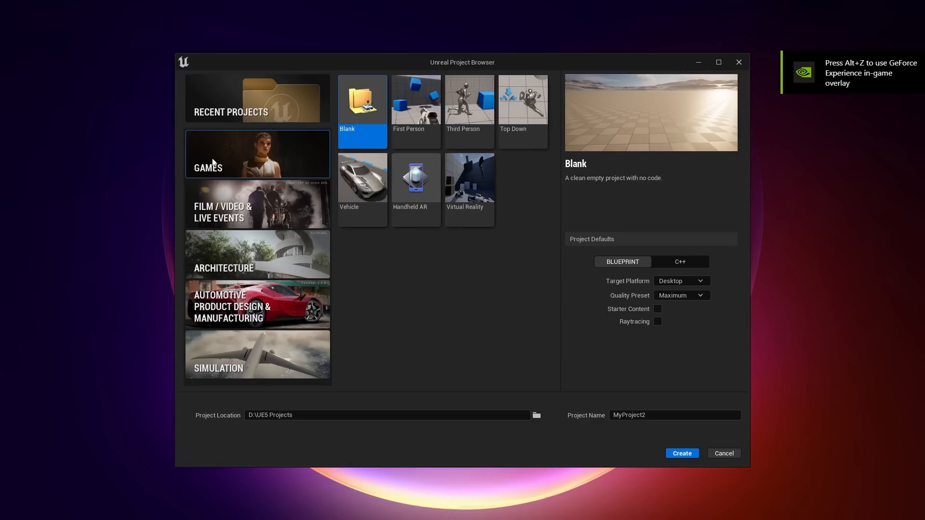
{"action": "left_click", "coordinate": [469, 106]}
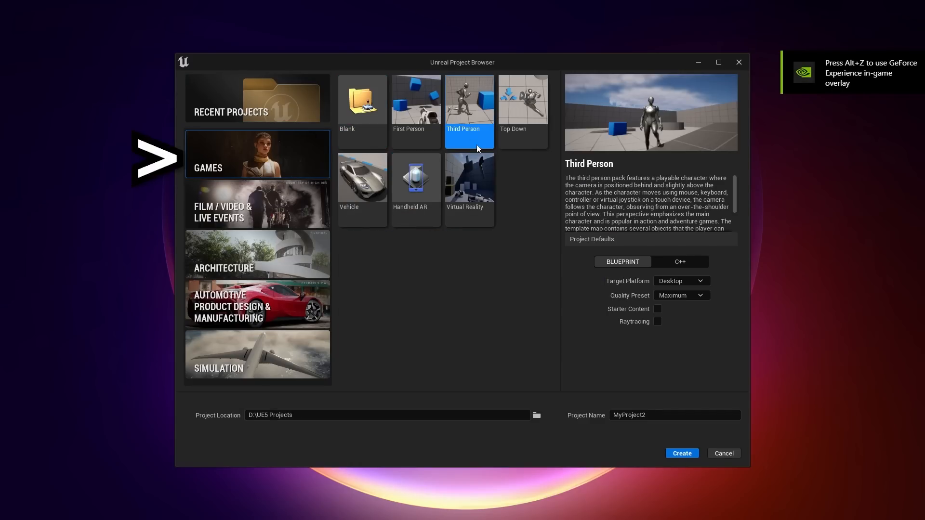
{"action": "left_click", "coordinate": [663, 417]}
{"action": "double_click", "coordinate": [669, 415]}
{"action": "type", "text": "Midjh"}
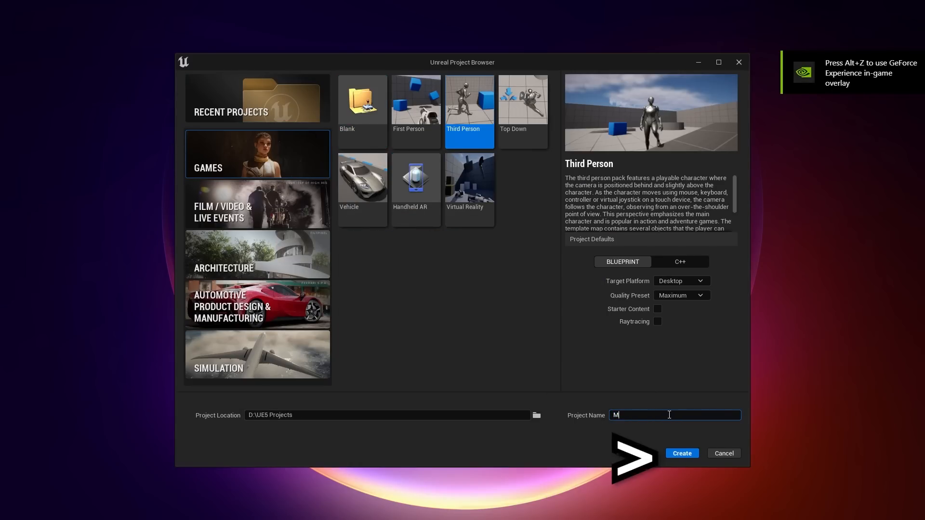
{"action": "type", "text": "ourney"}
{"action": "left_click", "coordinate": [682, 453]}
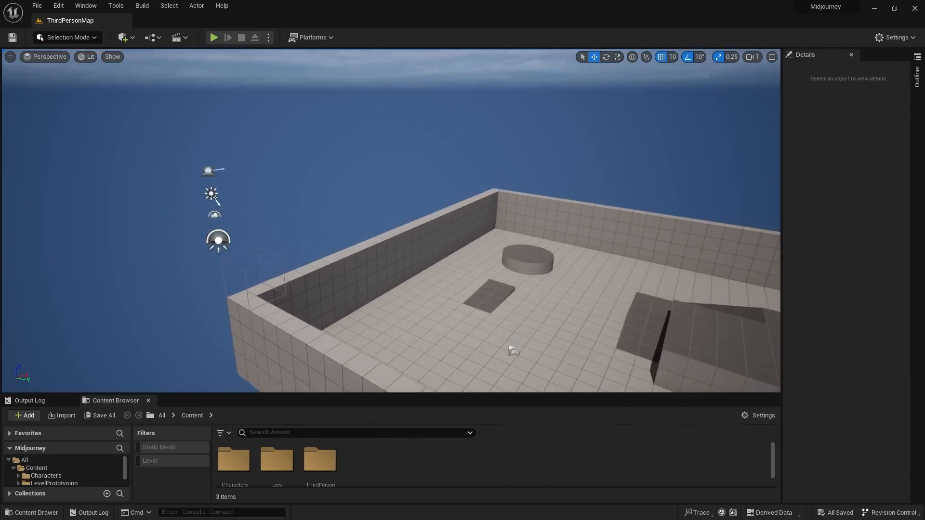
- Add a cube shape in the open sky area away from the template arena
{"action": "right_click_drag", "start_coordinate": [390, 222], "coordinate": [374, 151]}
{"action": "key", "text": "s"}
{"action": "key", "text": "a"}
{"action": "key", "text": "d"}
{"action": "key", "text": "w"}
{"action": "key", "text": "w"}
{"action": "left_click", "coordinate": [330, 174]}
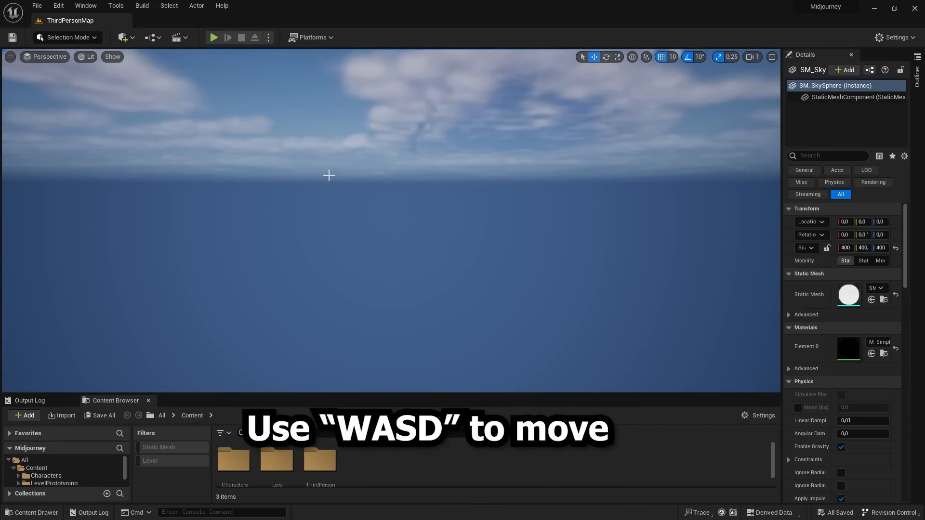
{"action": "left_click", "coordinate": [122, 38]}
{"action": "mouse_move", "coordinate": [192, 148]}
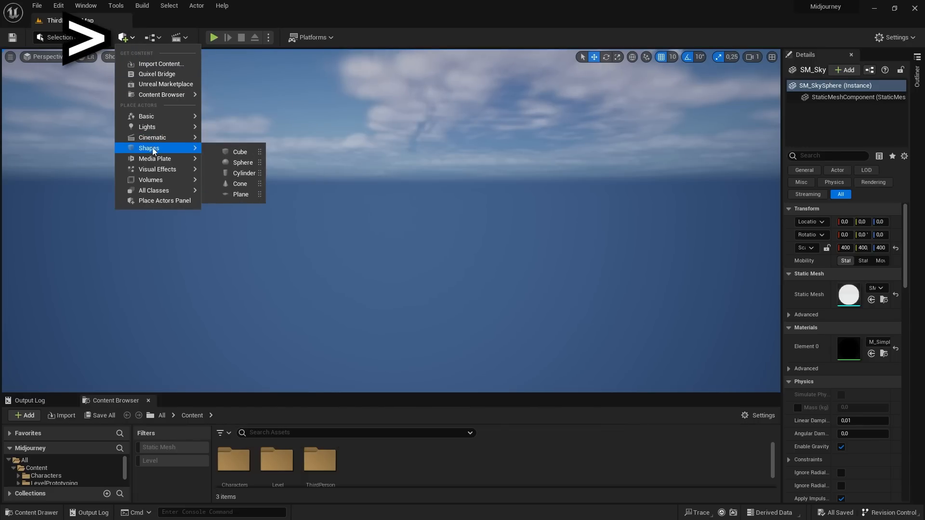
{"action": "left_click", "coordinate": [230, 152]}
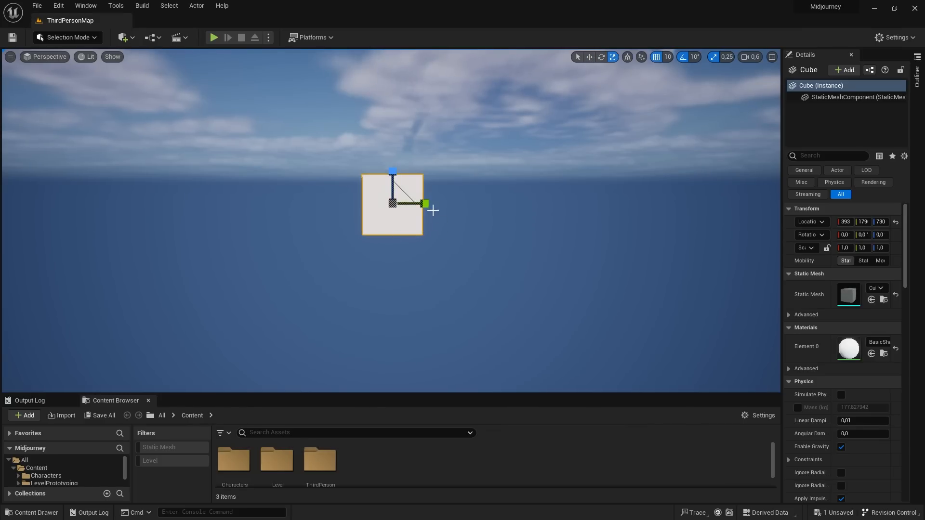
- Scale the cube into a large upright wall, about 12.2 on Y and 10.2 on Z
{"action": "left_click_drag", "start_coordinate": [433, 210], "coordinate": [530, 210]}
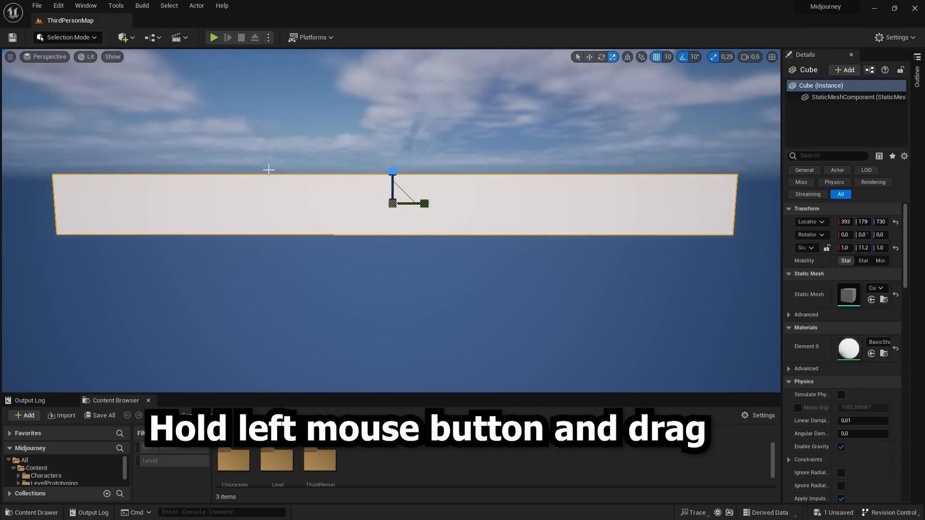
{"action": "left_click_drag", "start_coordinate": [386, 168], "coordinate": [386, 125]}
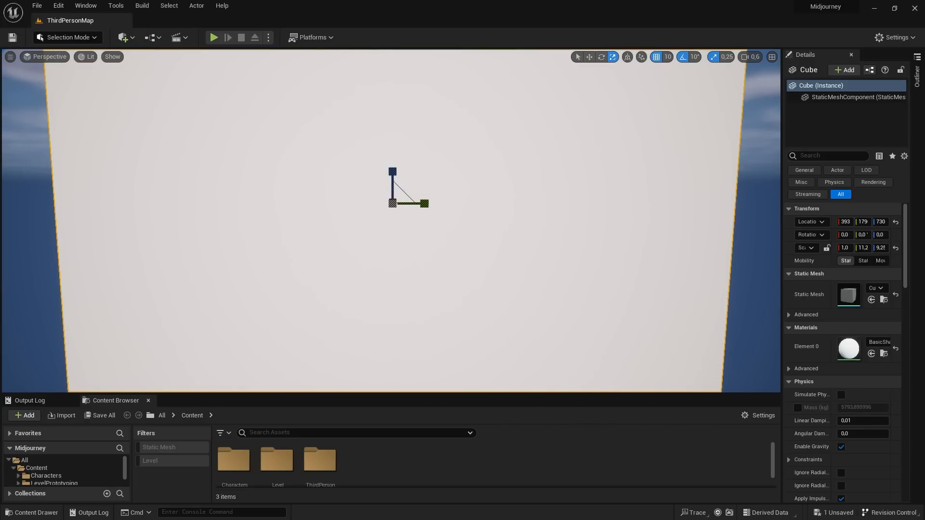
{"action": "scroll", "coordinate": [500, 240], "scroll_direction": "down", "scroll_amount": 10}
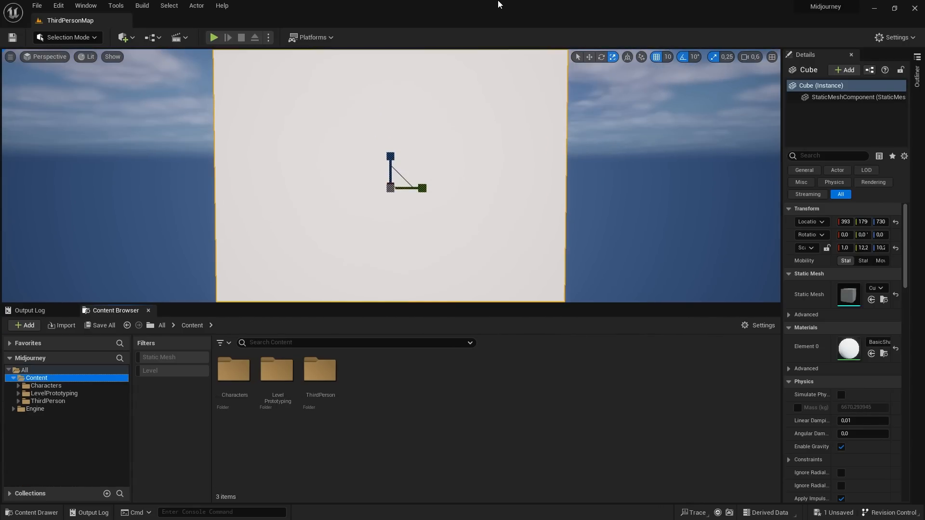
- Import the Midjourney Image file from the desktop into the Content folder and apply it to the cube
{"action": "double_click", "coordinate": [498, 4]}
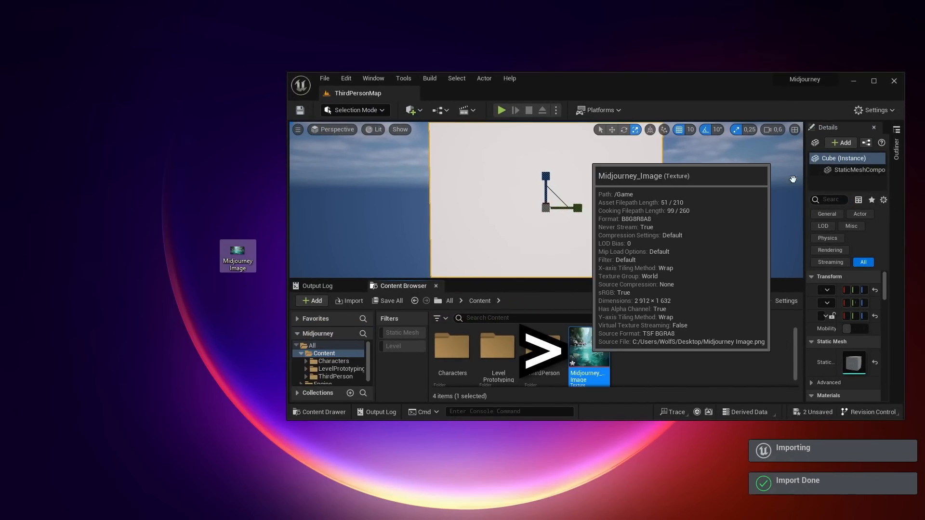
{"action": "left_click", "coordinate": [881, 81]}
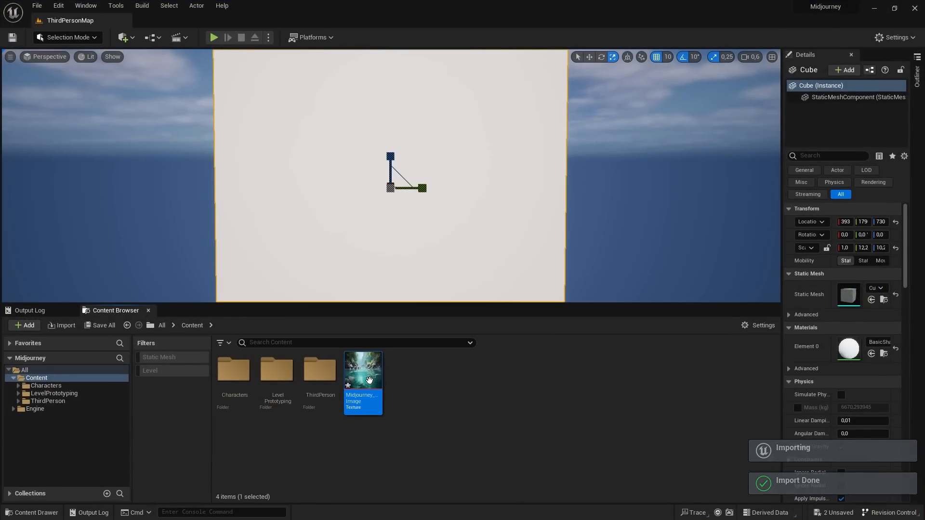
{"action": "left_click_drag", "start_coordinate": [370, 380], "coordinate": [382, 227]}
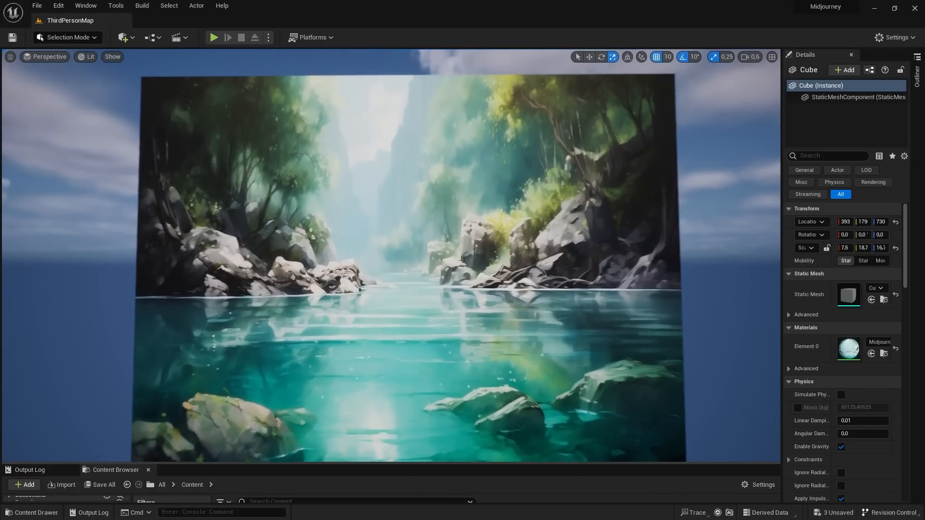
- Add a Water Body Ocean actor in front of the image and lower it to Z 1240
{"action": "scroll", "coordinate": [390, 255], "scroll_direction": "up", "scroll_amount": 5}
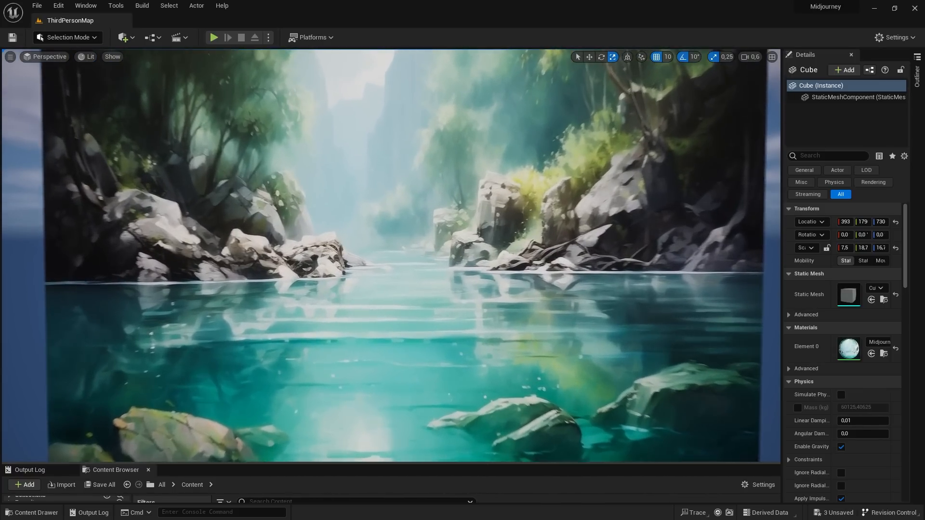
{"action": "scroll", "coordinate": [390, 255], "scroll_direction": "up", "scroll_amount": 5}
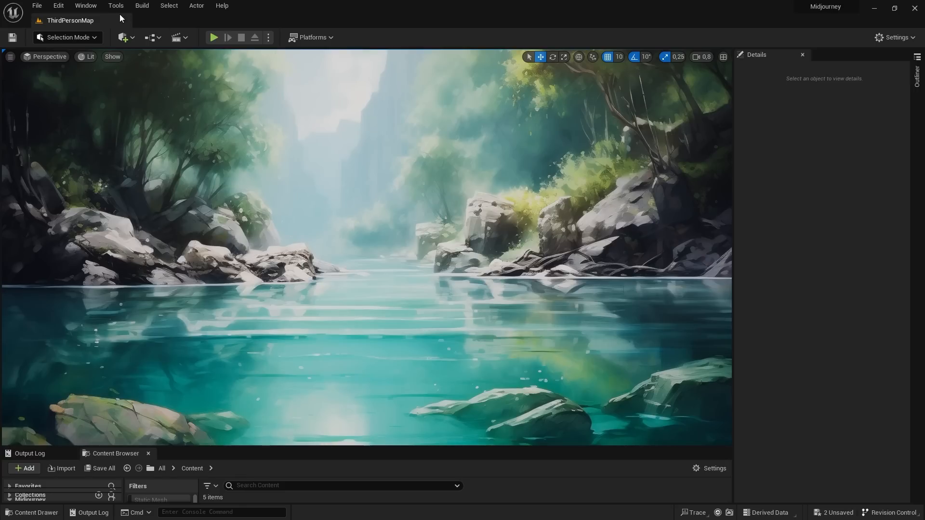
{"action": "left_click", "coordinate": [126, 37]}
{"action": "mouse_move", "coordinate": [187, 191]}
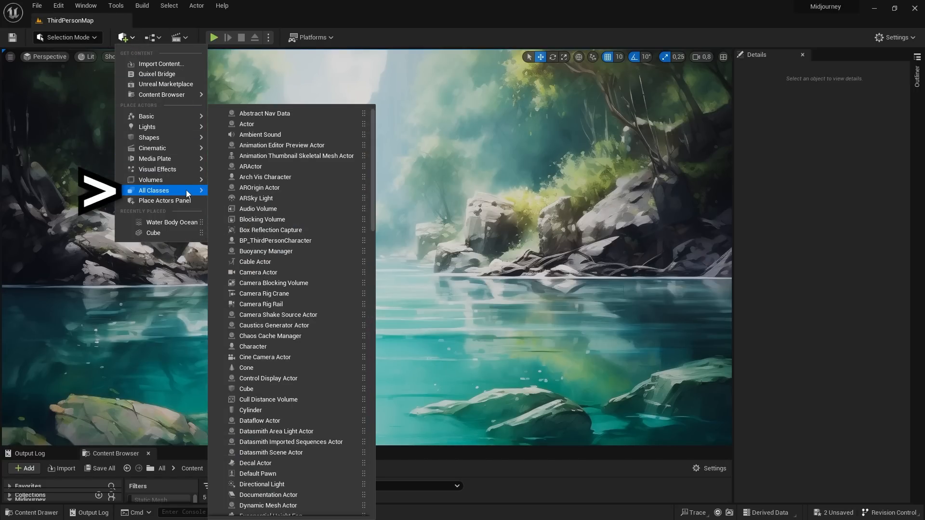
{"action": "left_click_drag", "start_coordinate": [374, 173], "coordinate": [386, 500]}
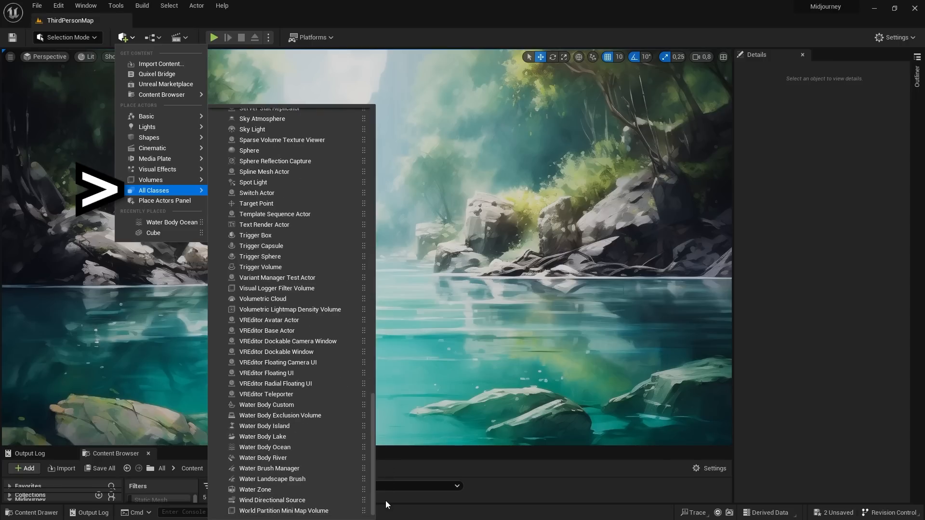
{"action": "left_click", "coordinate": [308, 447]}
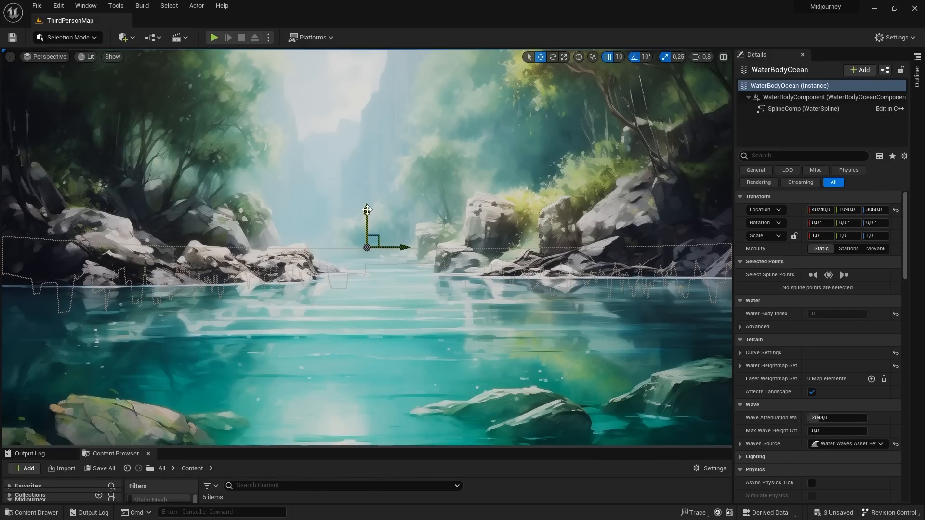
{"action": "left_click_drag", "start_coordinate": [367, 210], "coordinate": [373, 227]}
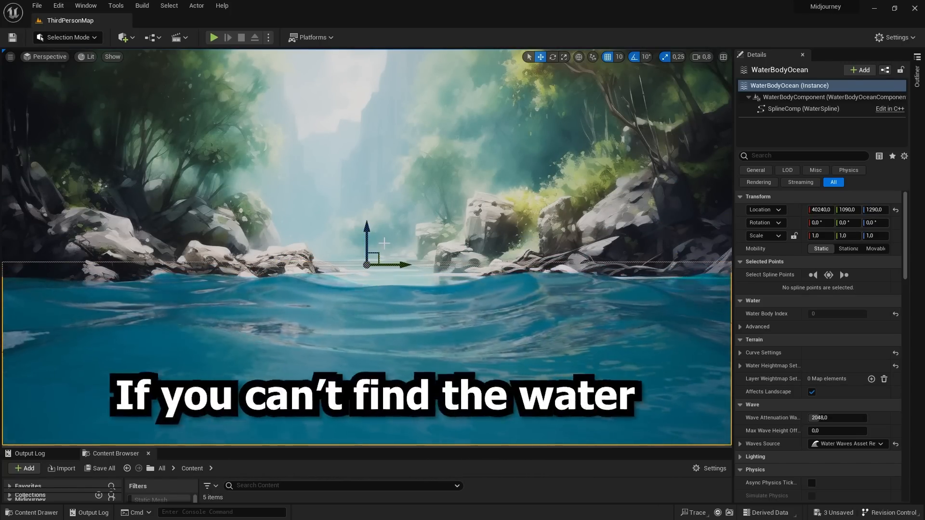
{"action": "left_click_drag", "start_coordinate": [368, 233], "coordinate": [369, 231]}
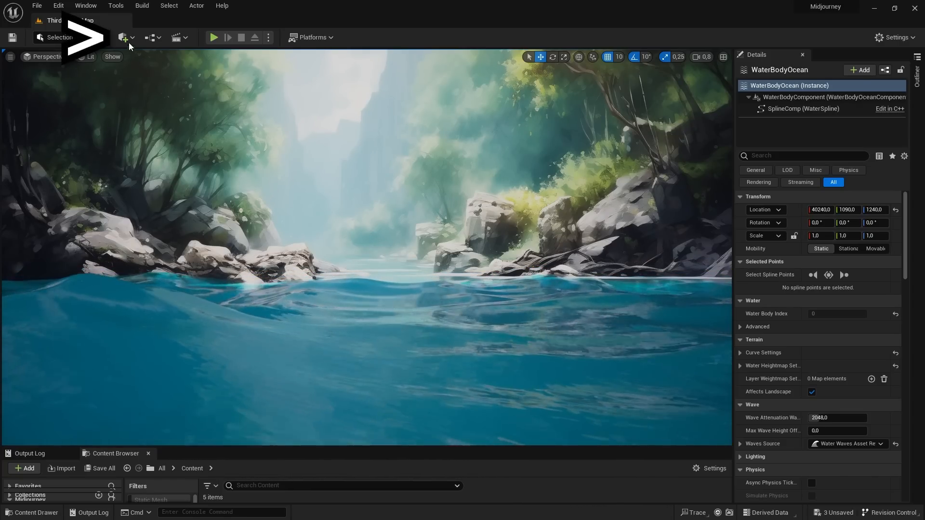
- Open the Hartland Quay Shore collection under the Natural environments in Quixel Bridge
{"action": "left_click", "coordinate": [133, 38]}
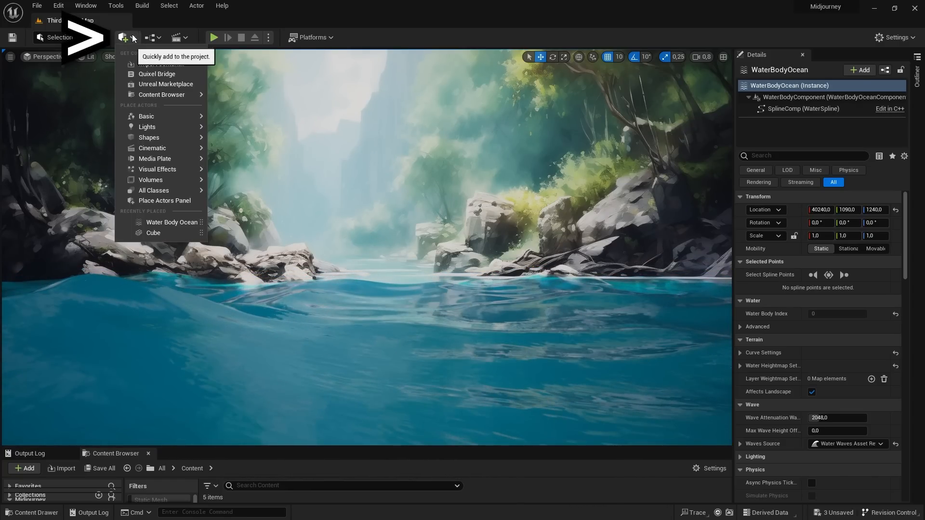
{"action": "left_click", "coordinate": [157, 73]}
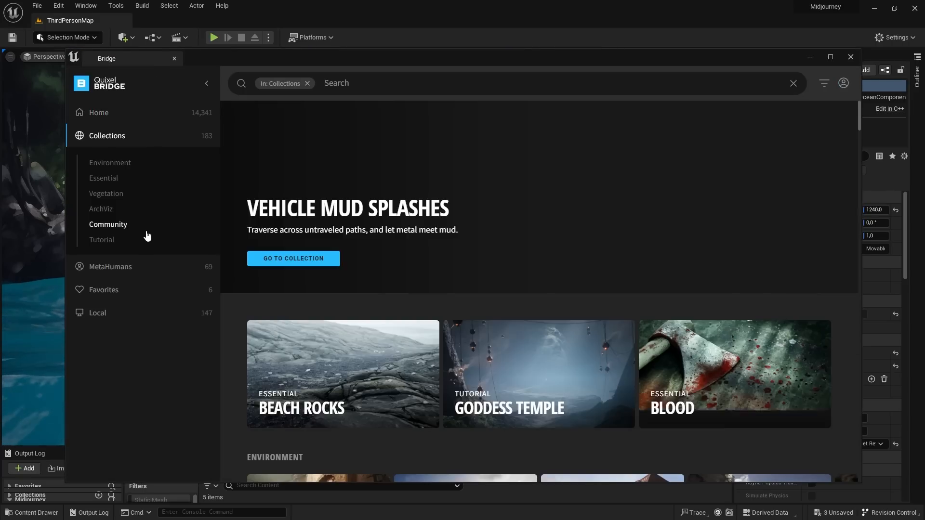
{"action": "left_click", "coordinate": [118, 165]}
{"action": "left_click", "coordinate": [621, 385]}
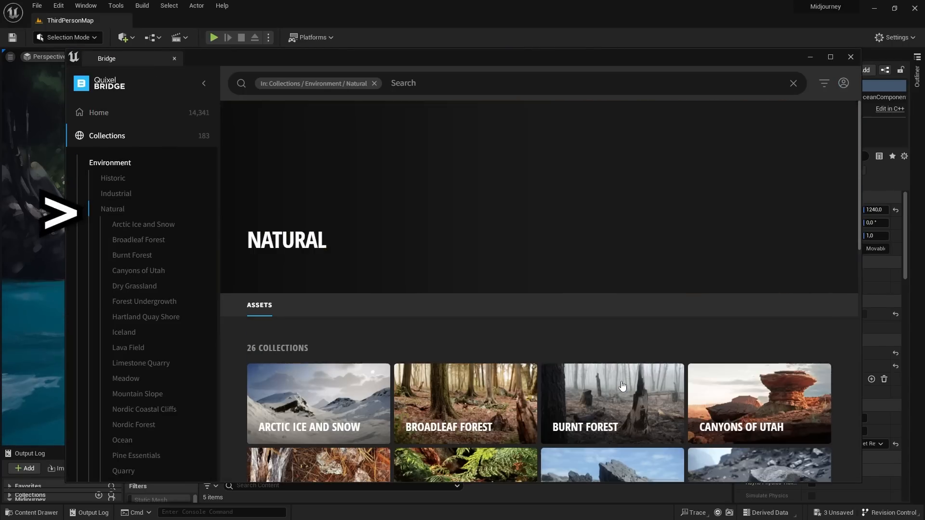
{"action": "scroll", "coordinate": [619, 337], "scroll_direction": "down", "scroll_amount": 4}
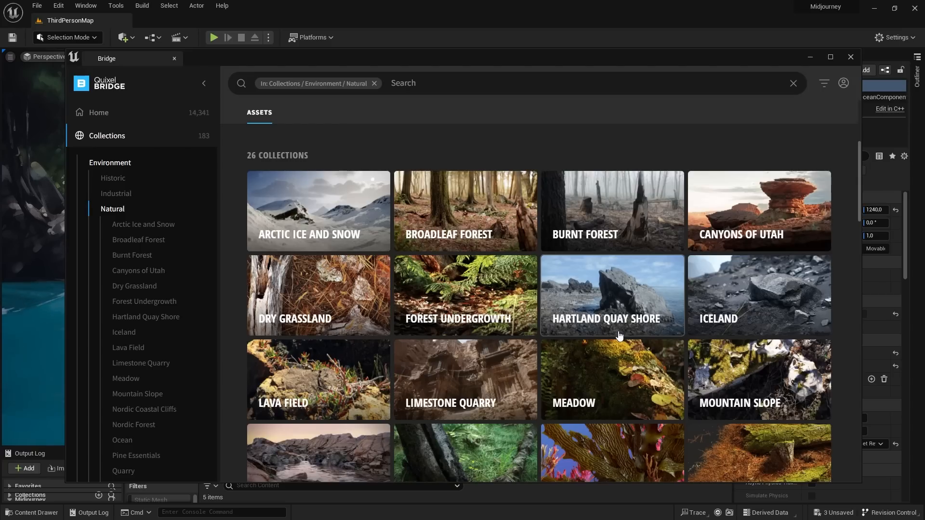
{"action": "scroll", "coordinate": [619, 372], "scroll_direction": "down", "scroll_amount": 1}
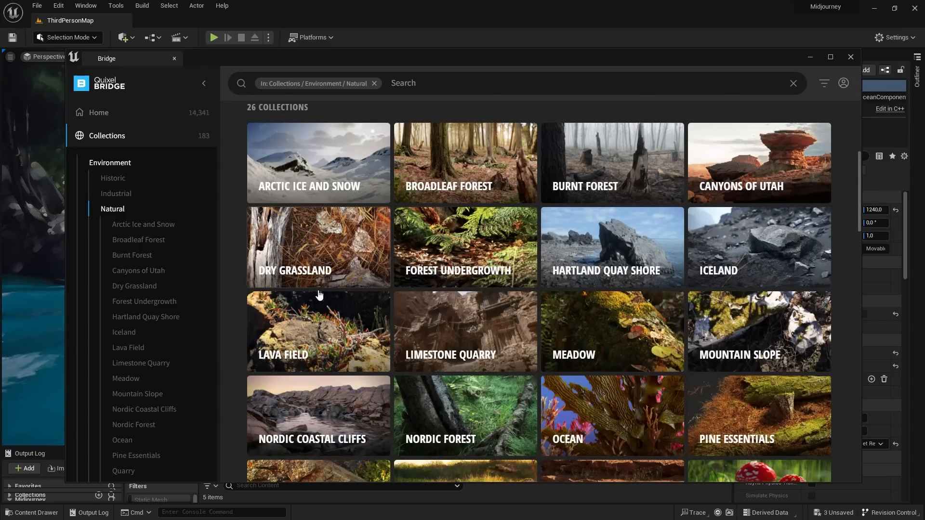
{"action": "left_click", "coordinate": [654, 273]}
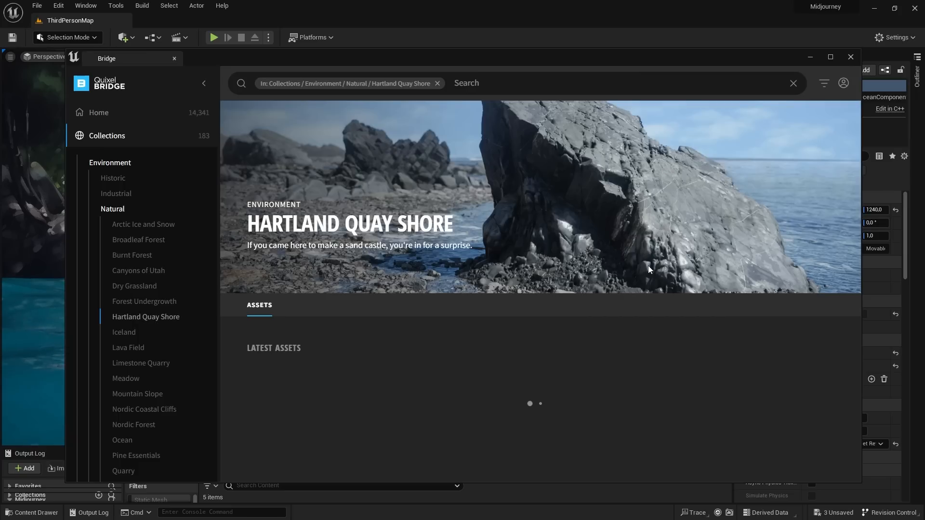
- Select the Beach Rock Formation asset and choose its download quality
{"action": "scroll", "coordinate": [646, 266], "scroll_direction": "down", "scroll_amount": 4}
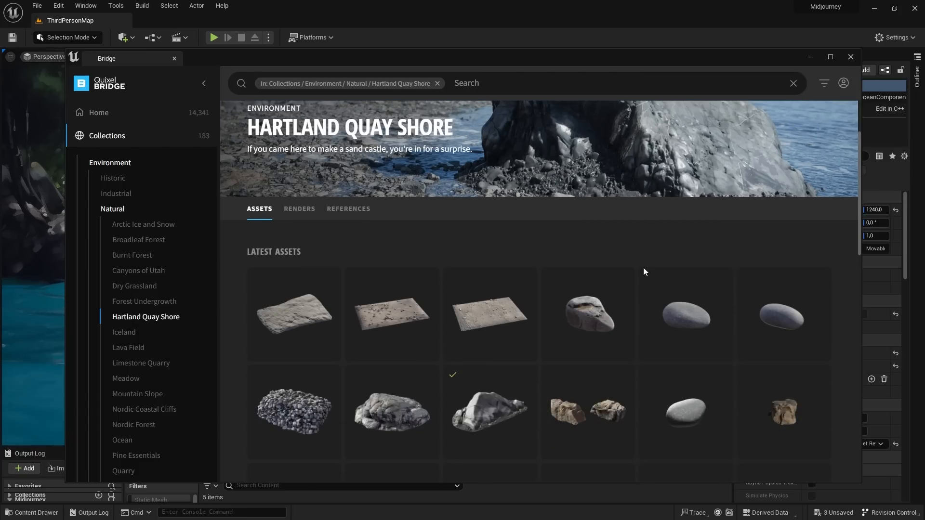
{"action": "left_click", "coordinate": [490, 319]}
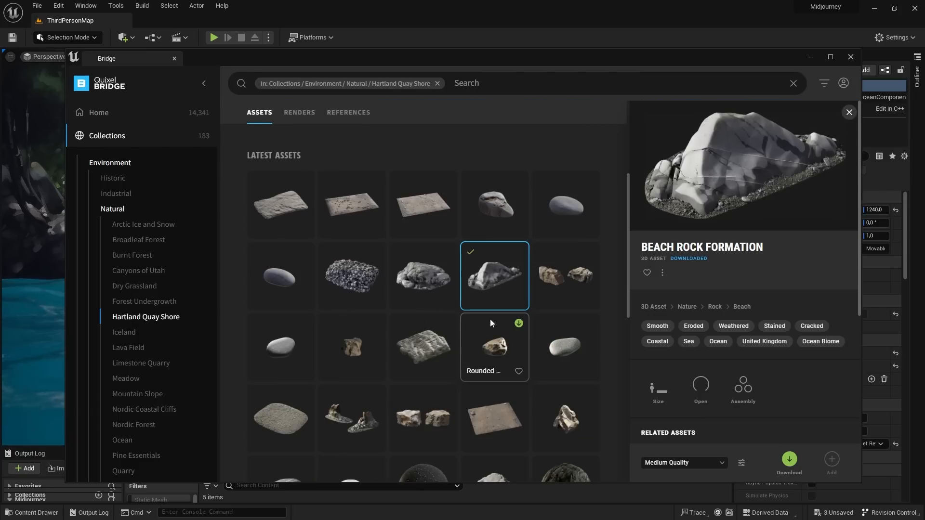
{"action": "left_click", "coordinate": [712, 462]}
{"action": "left_click", "coordinate": [684, 409]}
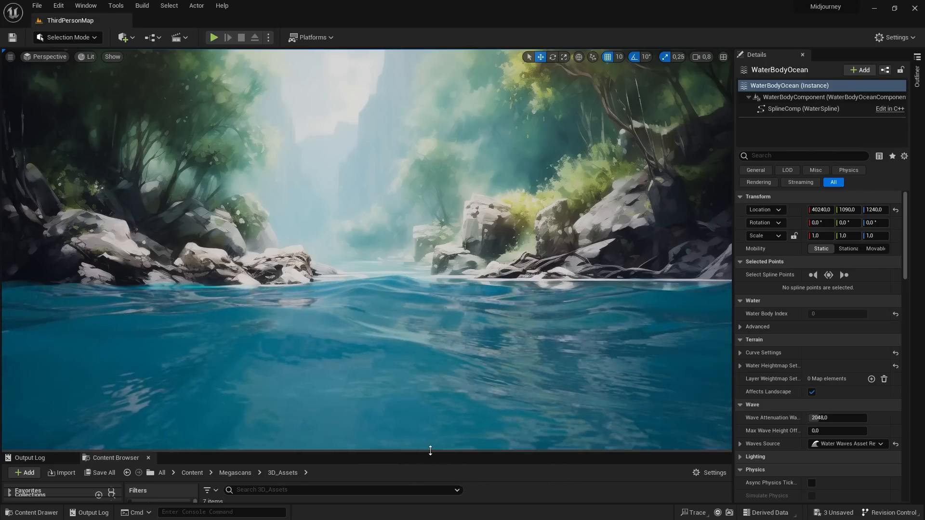
- Enlarge the Content Browser and filter the Megascans folder to show only Static Mesh assets
{"action": "left_click_drag", "start_coordinate": [428, 455], "coordinate": [433, 361]}
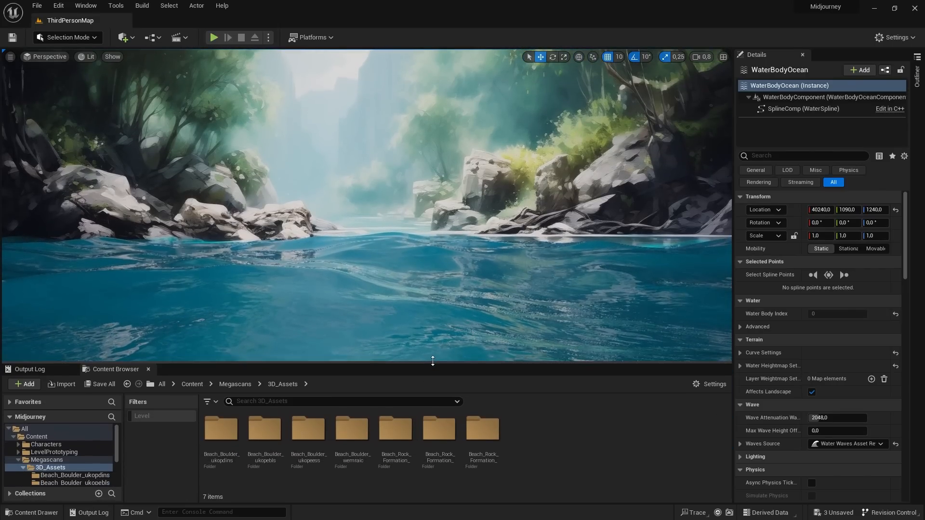
{"action": "left_click", "coordinate": [44, 459]}
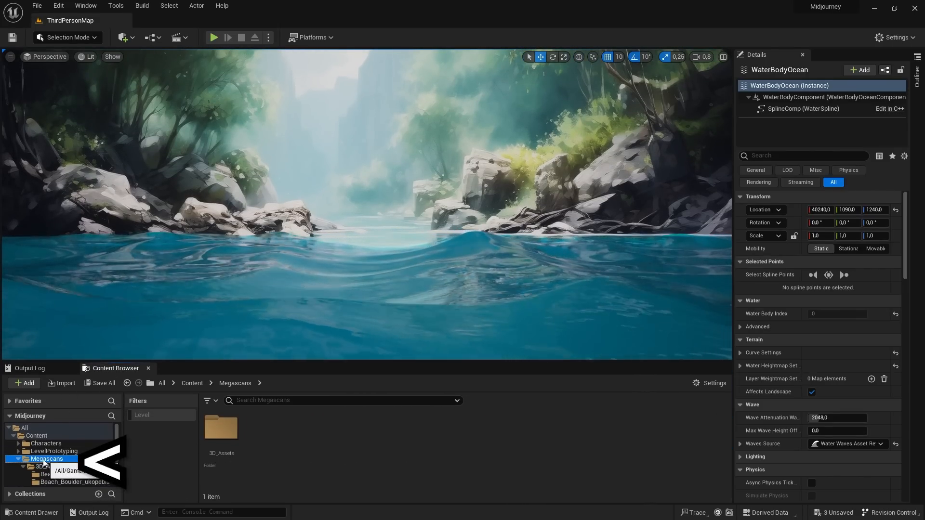
{"action": "left_click", "coordinate": [216, 400]}
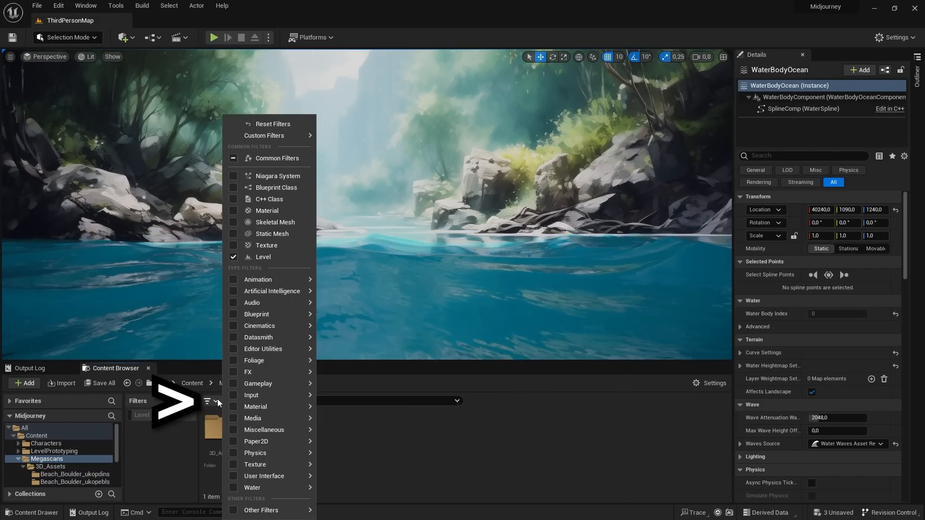
{"action": "left_click", "coordinate": [233, 234]}
{"action": "left_click", "coordinate": [315, 446]}
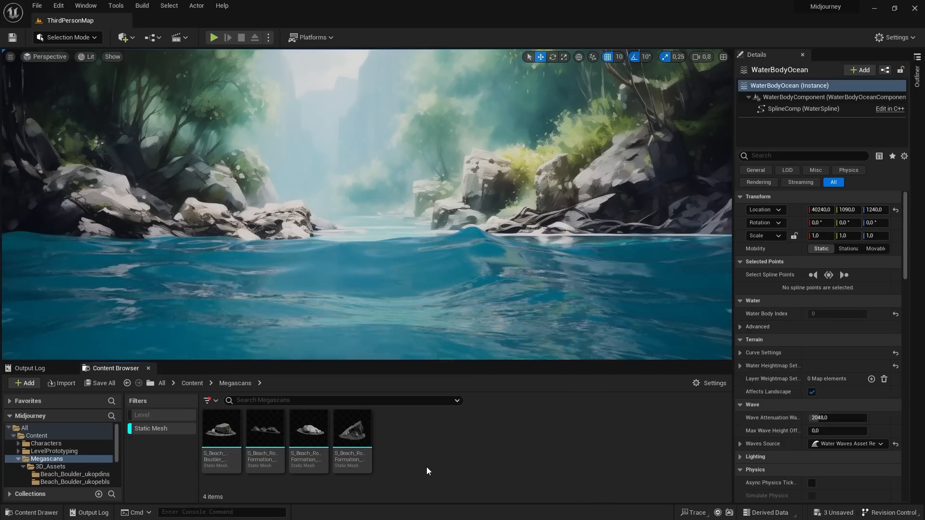
- Place the Beach_Boulder mesh in the water before the image, scale it to 10 and move it to about 5840, 450, 1190
{"action": "left_click_drag", "start_coordinate": [221, 429], "coordinate": [245, 297]}
{"action": "key", "text": "r"}
{"action": "key", "text": "w"}
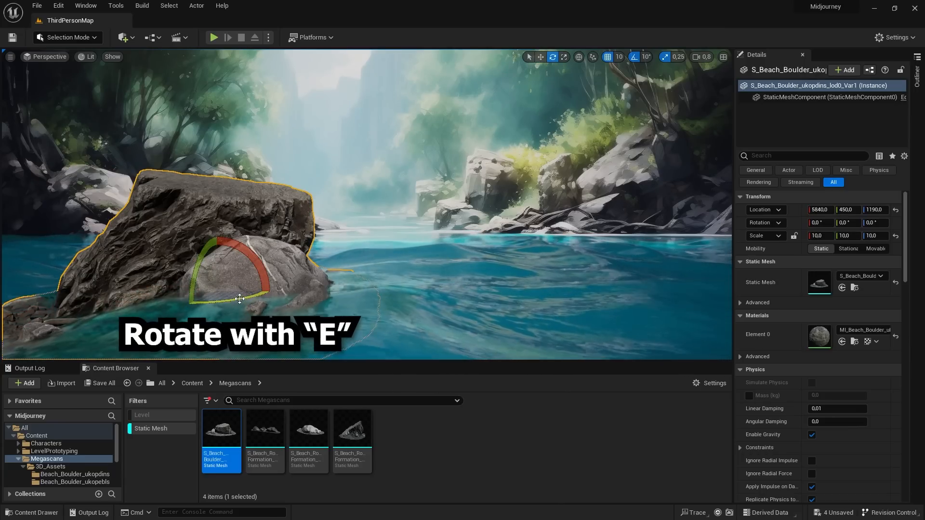
- Turn off grid, rotation and scale snapping and fine-tune the Beach_Boulder's placement along the left side of the water
{"action": "left_click", "coordinate": [608, 59]}
{"action": "left_click", "coordinate": [633, 58]}
{"action": "left_click", "coordinate": [663, 59]}
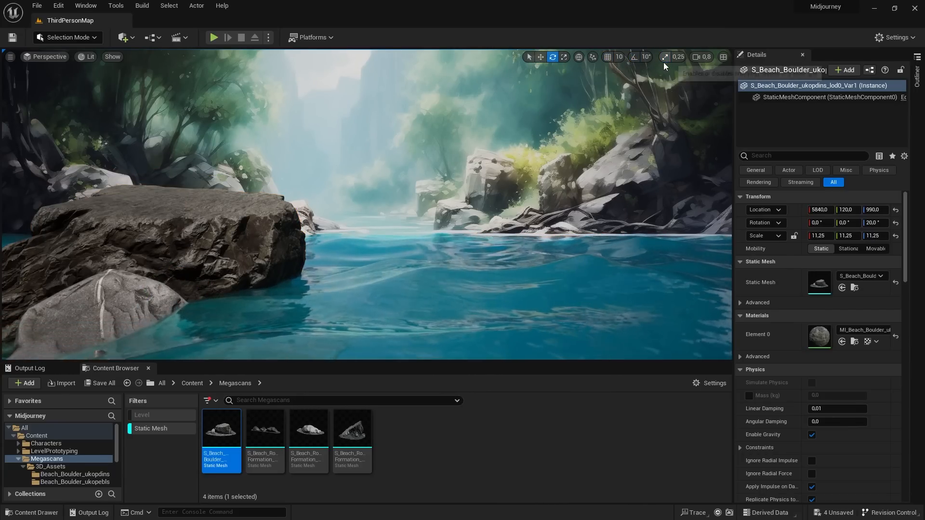
{"action": "left_click", "coordinate": [235, 240]}
{"action": "left_click_drag", "start_coordinate": [204, 336], "coordinate": [314, 332]}
- Place the second mesh, S_Beach_Rock_Formation, on the right side of the water and enlarge, move and rotate it into a large foreground rock
{"action": "left_click_drag", "start_coordinate": [266, 429], "coordinate": [475, 244]}
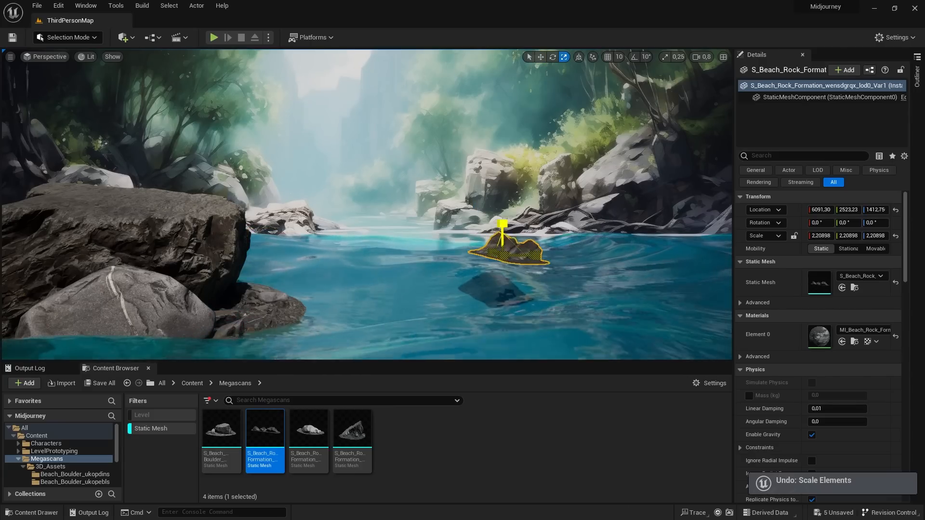
{"action": "left_click_drag", "start_coordinate": [499, 256], "coordinate": [571, 249]}
{"action": "key", "text": "w"}
{"action": "key", "text": "e"}
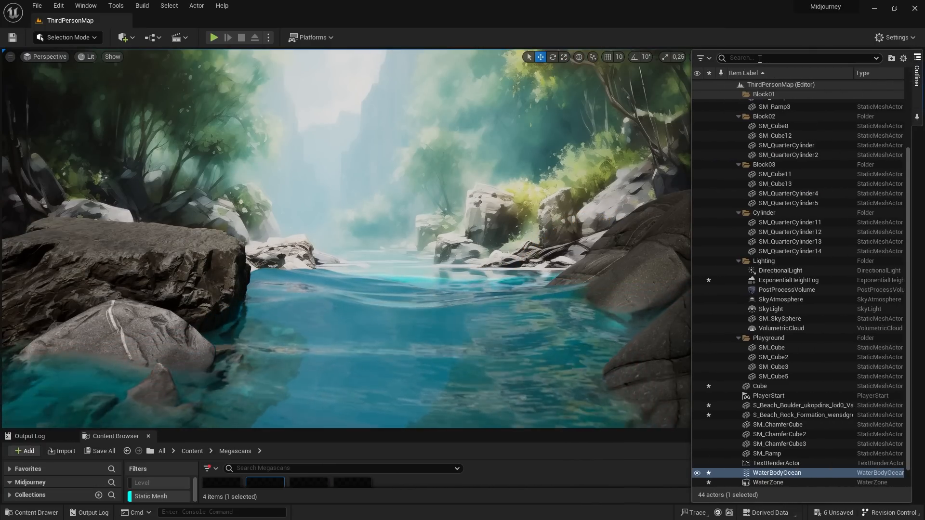
- Search the Outliner for "ex" and select the ExponentialHeightFog actor to show its properties
{"action": "left_click", "coordinate": [767, 57]}
{"action": "type", "text": "ex"}
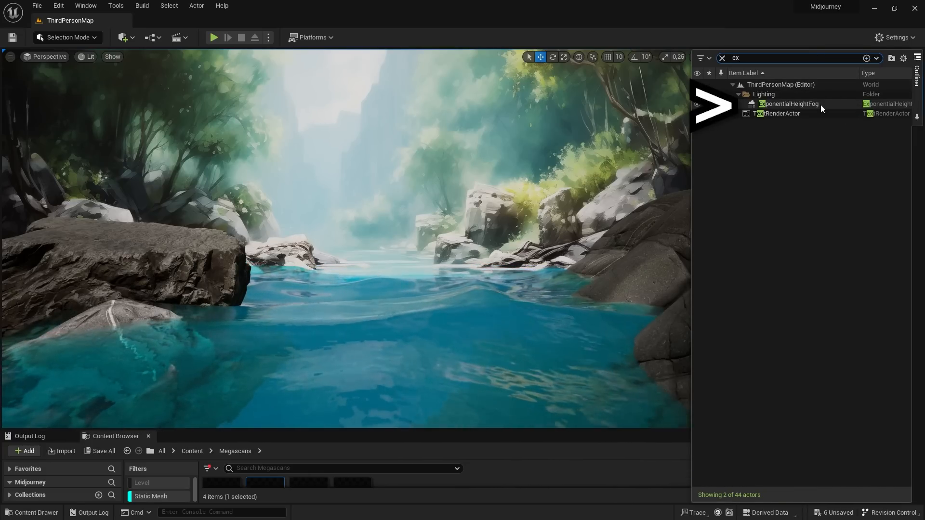
{"action": "left_click", "coordinate": [802, 102]}
{"action": "left_click", "coordinate": [917, 86]}
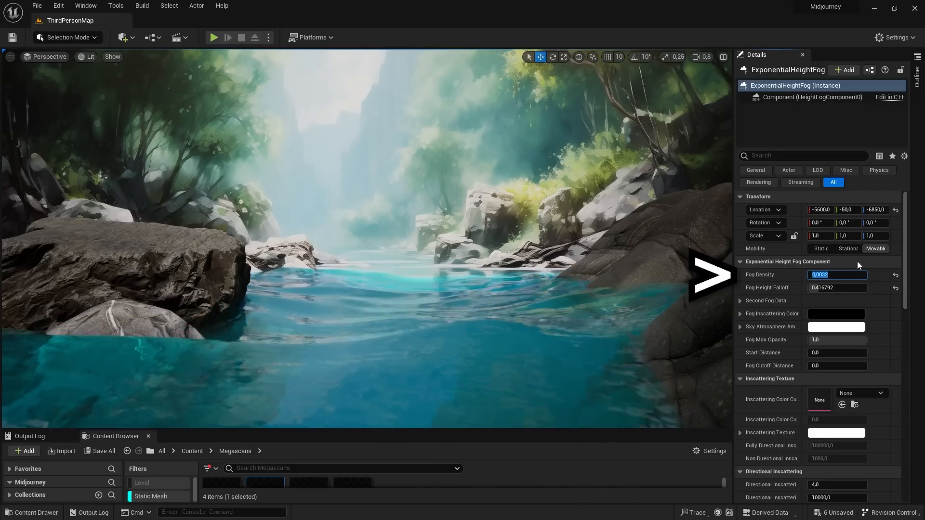
- Set the fog density to 0.1 and the fog height falloff to 0.001, and open the volumetric fog's albedo colour
{"action": "type", "text": "1"}
{"action": "key", "text": "Return"}
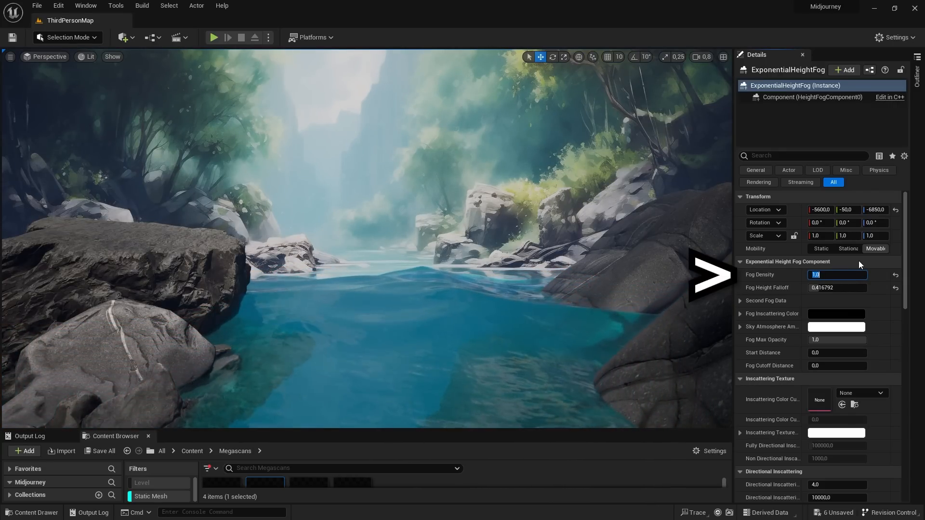
{"action": "key", "text": "Tab"}
{"action": "type", "text": "0,001"}
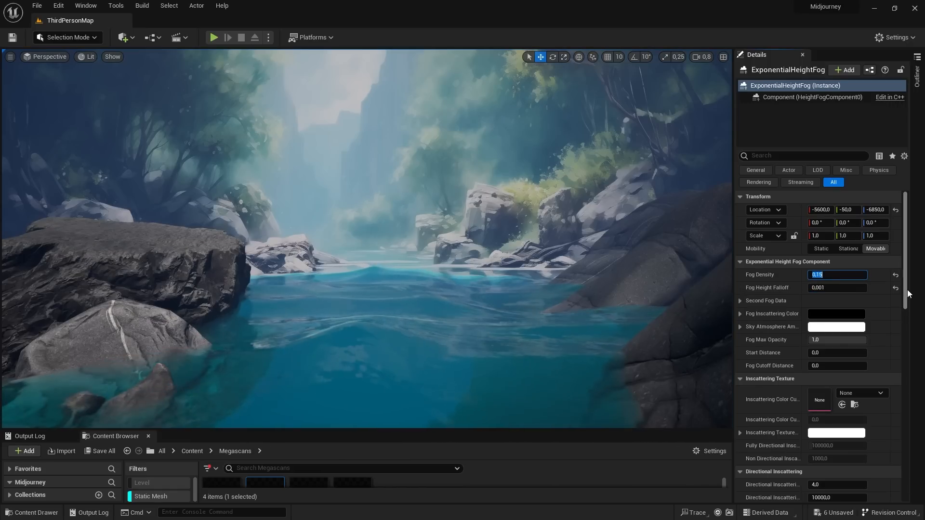
{"action": "scroll", "coordinate": [917, 376], "scroll_direction": "down", "scroll_amount": 10}
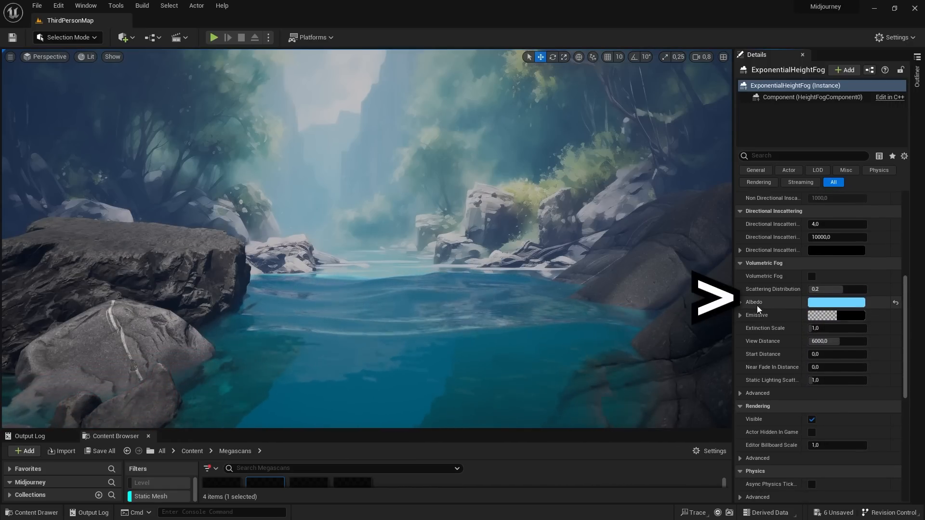
{"action": "left_click", "coordinate": [836, 302]}
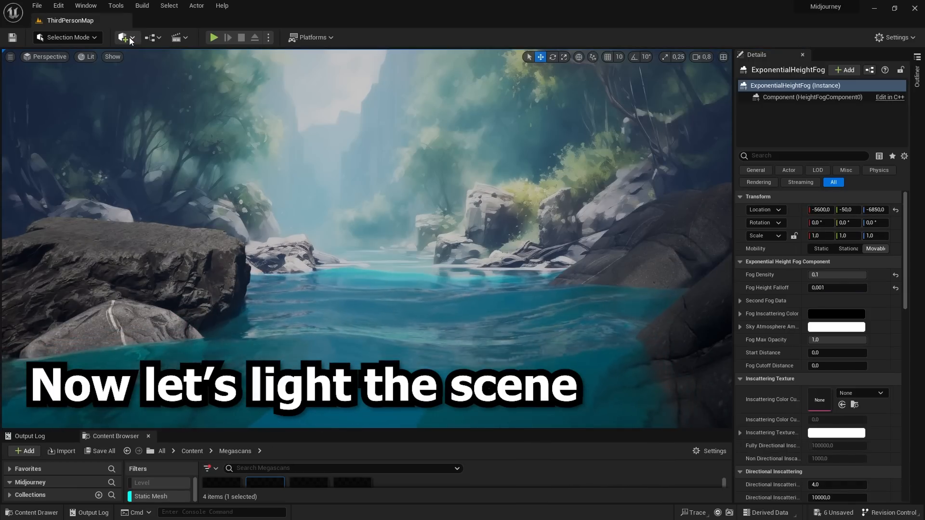
- Add a Spot Light, show the editor helper icons and move the light above the left boulder to about 5548, 126, 2206
{"action": "left_click", "coordinate": [125, 37]}
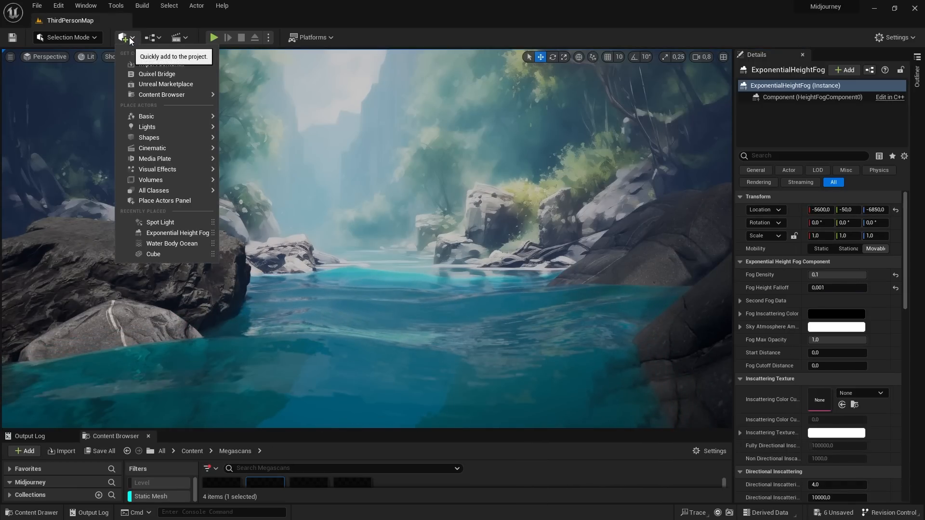
{"action": "mouse_move", "coordinate": [195, 129]}
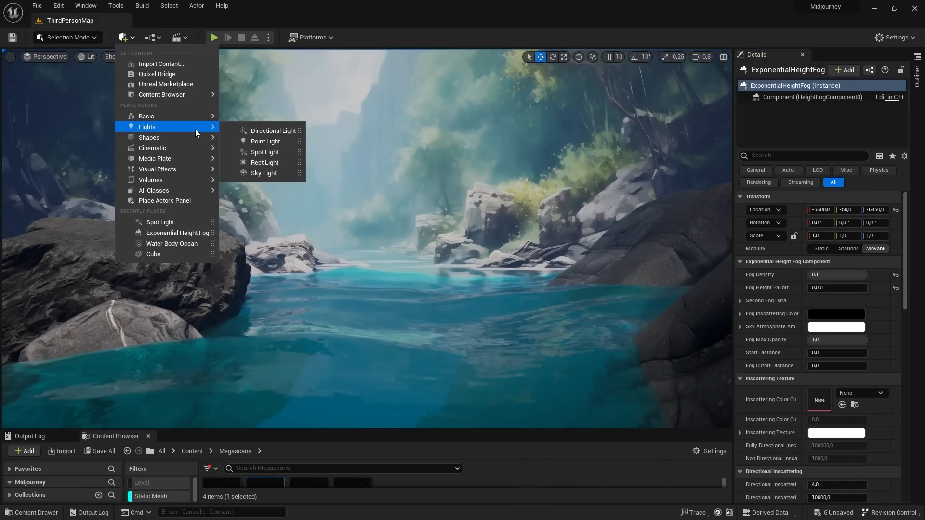
{"action": "left_click", "coordinate": [289, 153]}
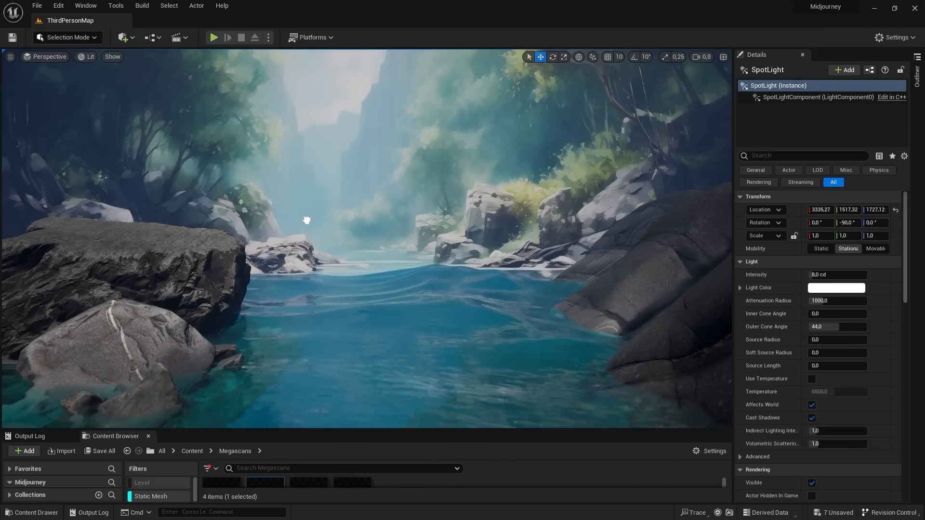
{"action": "left_click_drag", "start_coordinate": [307, 220], "coordinate": [314, 228]}
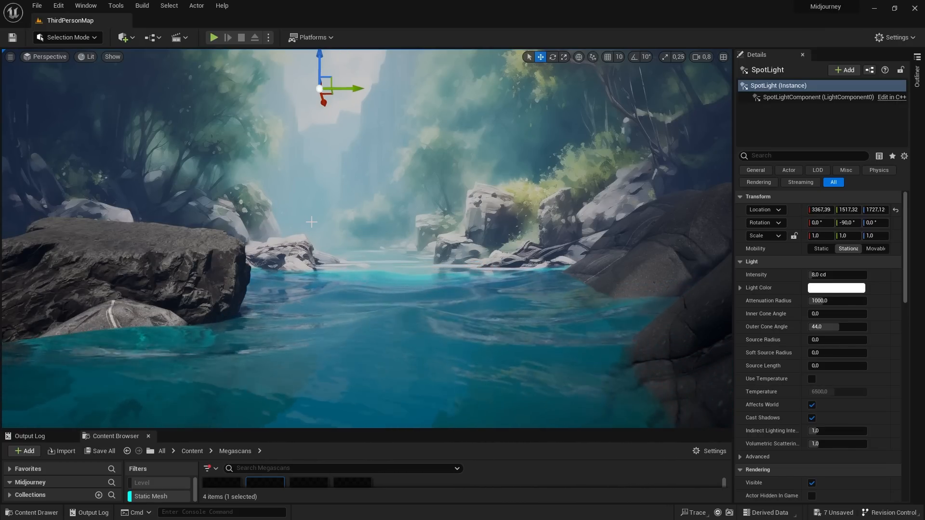
{"action": "key", "text": "g"}
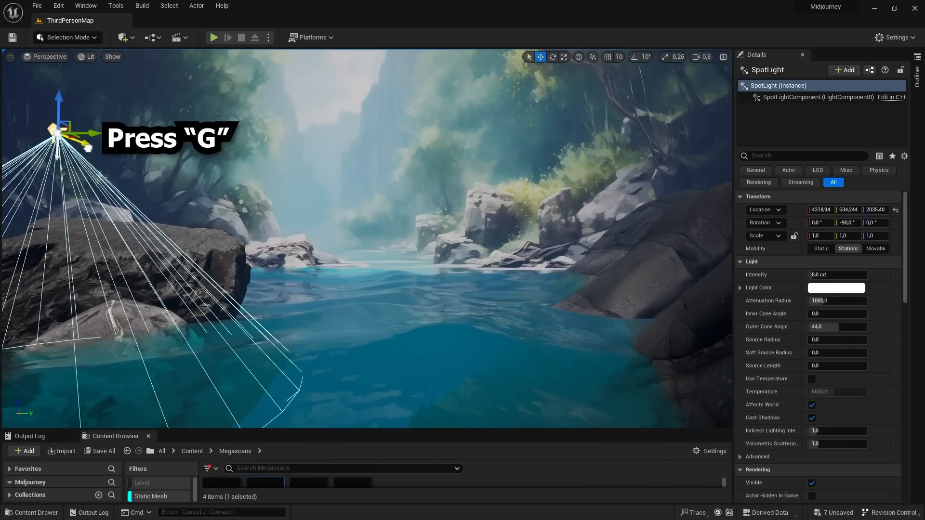
{"action": "left_click_drag", "start_coordinate": [91, 145], "coordinate": [181, 198]}
{"action": "left_click_drag", "start_coordinate": [144, 173], "coordinate": [144, 147]}
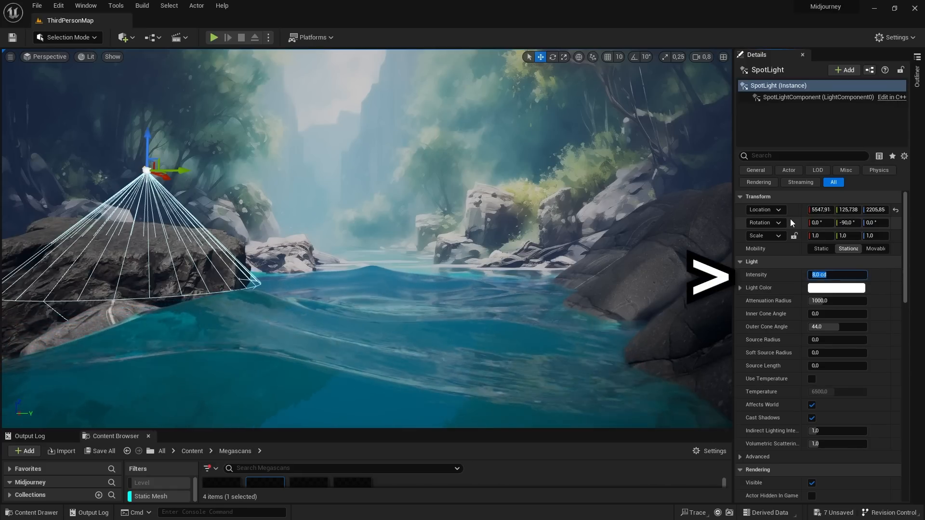
- Try spot light intensities of 100 cd and 10000 cd
{"action": "type", "text": "100"}
{"action": "key", "text": "Return"}
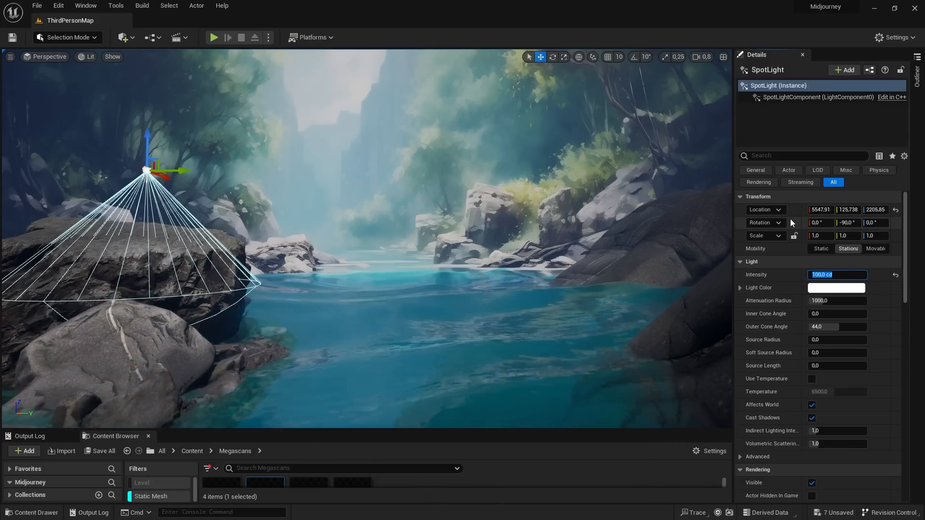
{"action": "type", "text": "10000"}
{"action": "key", "text": "Return"}
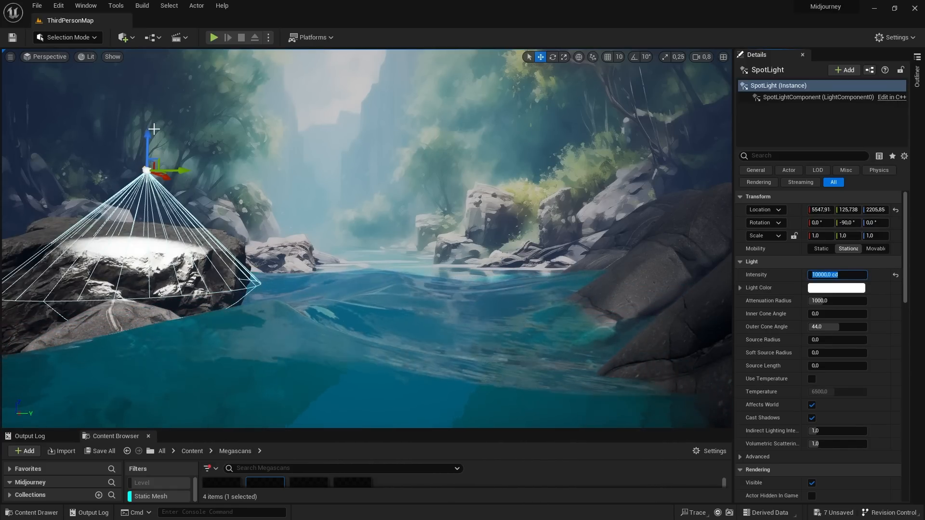
- Raise the spot light to a height of about 2773 and set its attenuation radius to about 2465 and inner cone angle to about 49
{"action": "left_click_drag", "start_coordinate": [154, 129], "coordinate": [129, 160]}
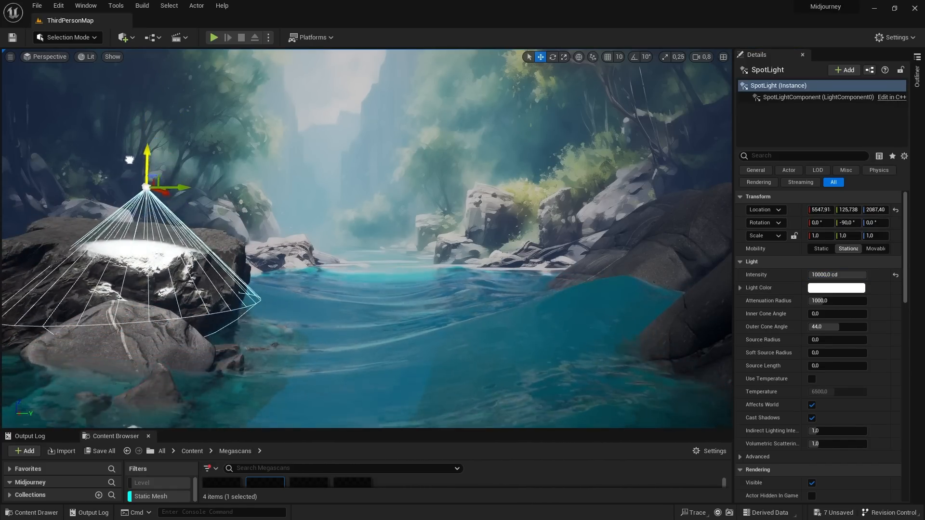
{"action": "left_click_drag", "start_coordinate": [129, 160], "coordinate": [130, 105]}
{"action": "left_click_drag", "start_coordinate": [821, 301], "coordinate": [838, 301]}
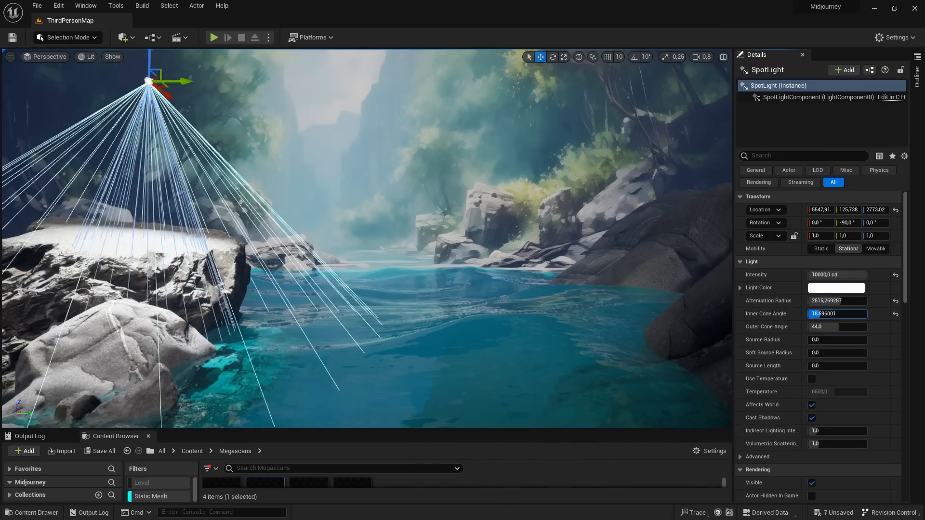
{"action": "left_click_drag", "start_coordinate": [814, 313], "coordinate": [842, 314]}
- Set the spot light's intensity to 700 cd
{"action": "left_click", "coordinate": [837, 275]}
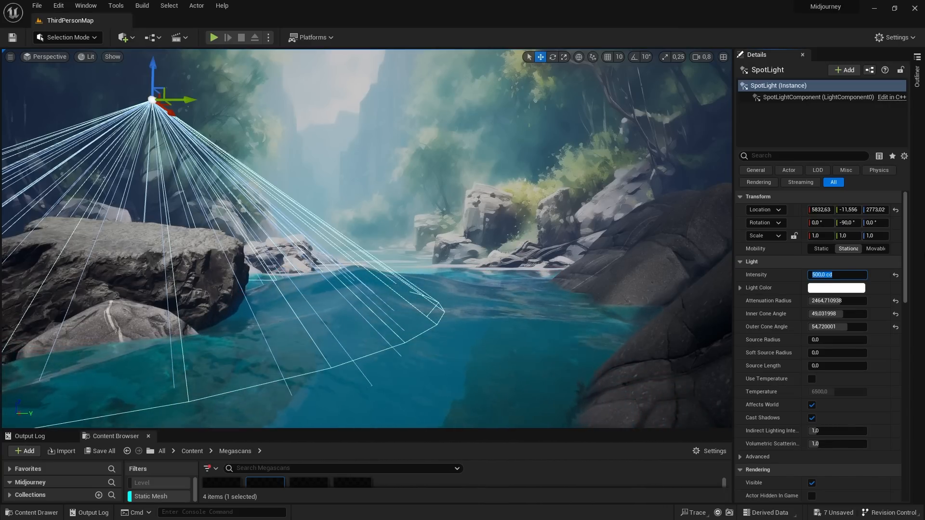
{"action": "type", "text": "7"}
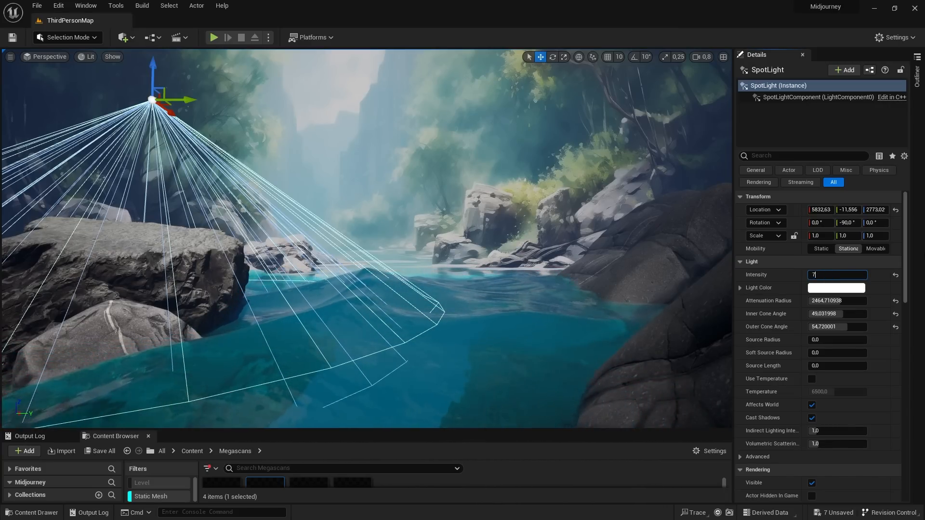
{"action": "type", "text": "00"}
{"action": "key", "text": "Return"}
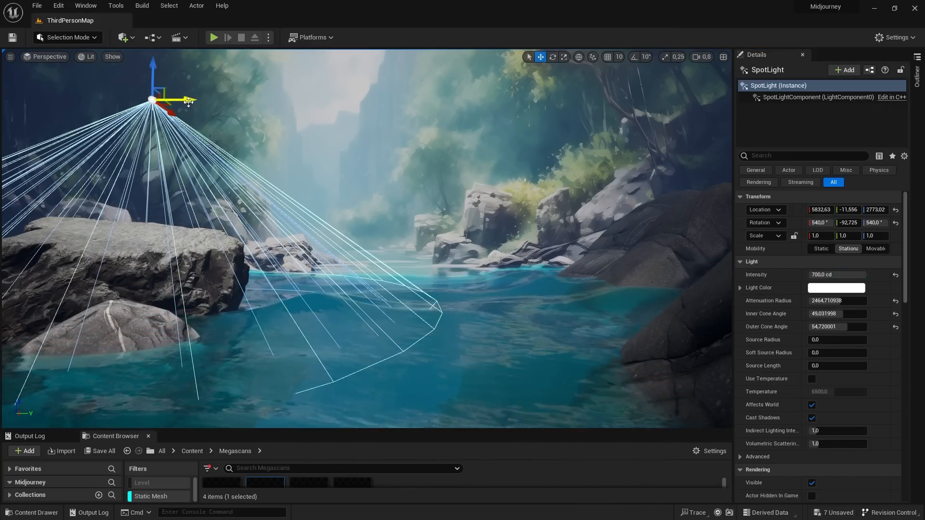
- Duplicate the spot light to a point above the right-hand rocks and set the copy's intensity to 10000 cd
{"action": "left_click_drag", "start_coordinate": [188, 102], "coordinate": [604, 139], "text": "alt"}
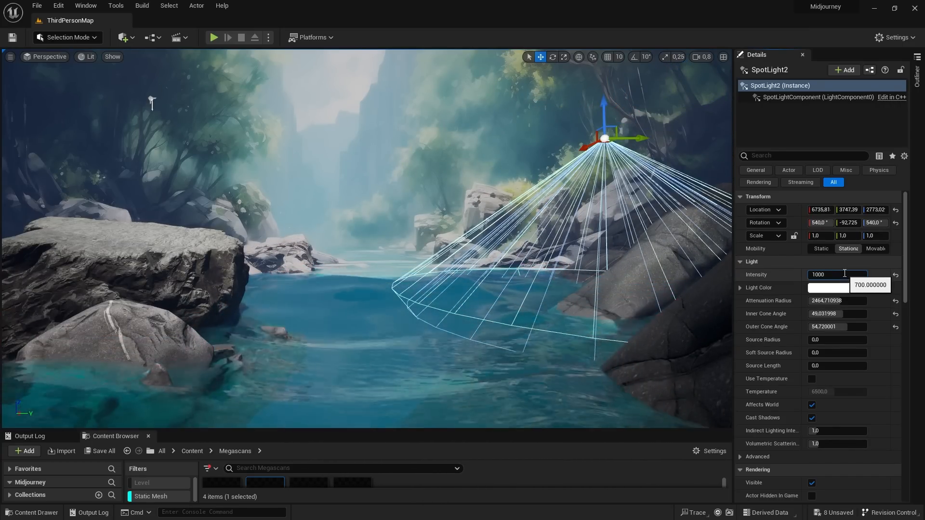
{"action": "type", "text": "ee"}
{"action": "type", "text": "0"}
{"action": "key", "text": "Return"}
- Rotate the copied spot light so that it shines on the right-hand rock
{"action": "left_click", "coordinate": [549, 289]}
{"action": "key", "text": "ctrl+z"}
{"action": "key", "text": "e"}
{"action": "left_click_drag", "start_coordinate": [638, 98], "coordinate": [578, 94]}
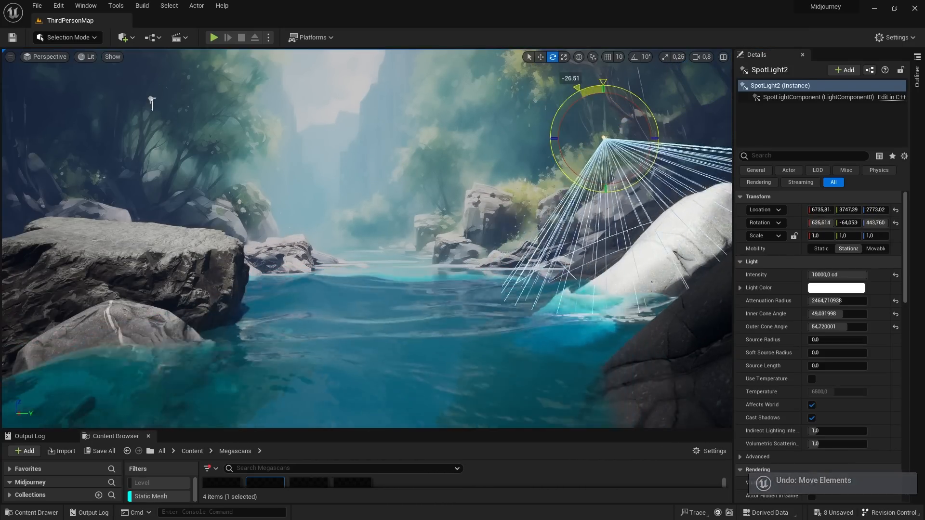
- Set up a further spot light copy at 6000 cd above the right-hand rocks, rotating it and moving it to about 5959, 3826, 2677
{"action": "key", "text": "w"}
{"action": "left_click_drag", "start_coordinate": [691, 112], "coordinate": [631, 139]}
{"action": "left_click_drag", "start_coordinate": [581, 120], "coordinate": [482, 186]}
{"action": "left_click_drag", "start_coordinate": [539, 180], "coordinate": [593, 178]}
{"action": "key", "text": "e"}
{"action": "left_click_drag", "start_coordinate": [573, 186], "coordinate": [507, 192]}
{"action": "key", "text": "w"}
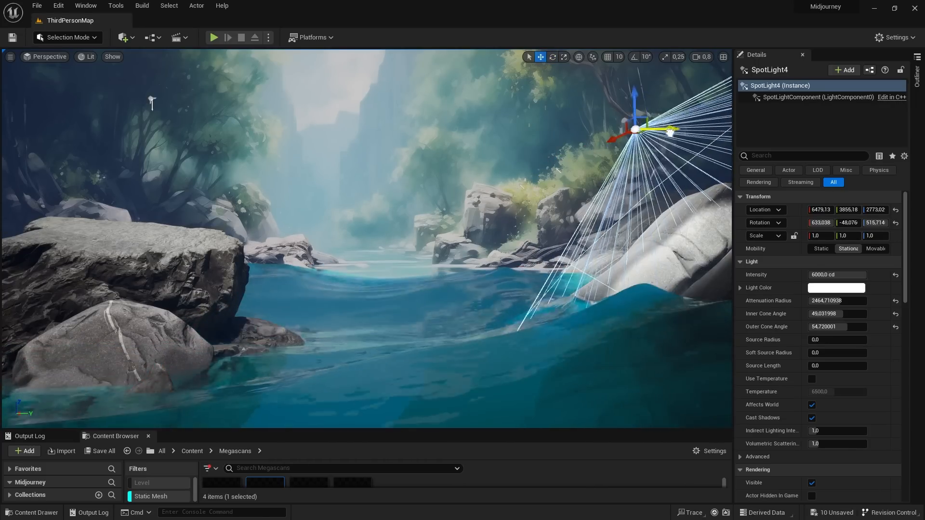
{"action": "left_click_drag", "start_coordinate": [670, 133], "coordinate": [635, 103]}
{"action": "left_click_drag", "start_coordinate": [648, 193], "coordinate": [701, 139]}
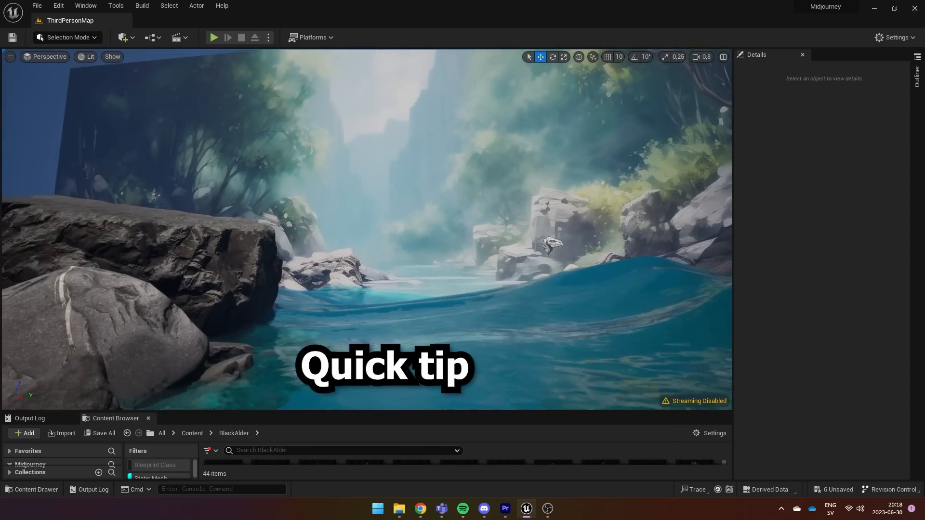
- Frame the scene, store the view as camera bookmark 1 and return to it after moving the camera away
{"action": "right_click_drag", "start_coordinate": [367, 230], "coordinate": [423, 268]}
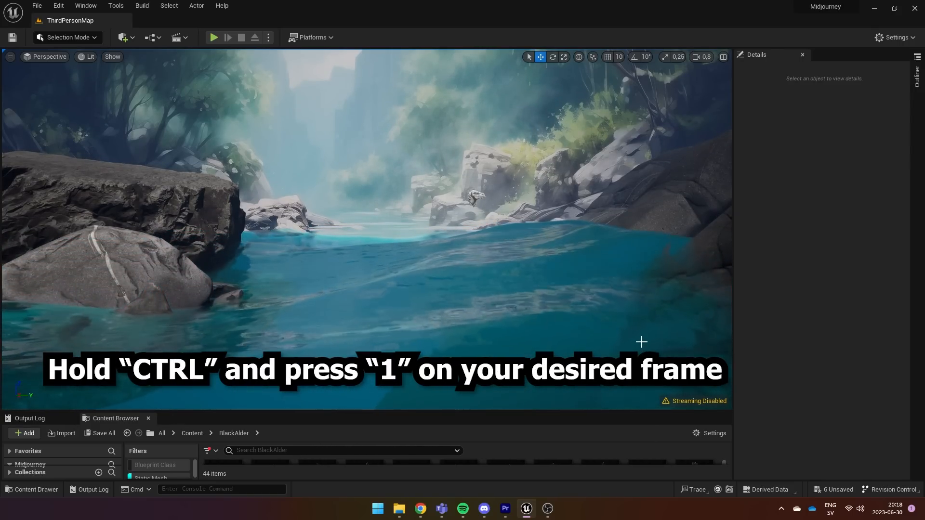
{"action": "right_click_drag", "start_coordinate": [640, 336], "coordinate": [713, 380]}
{"action": "key", "text": "1"}
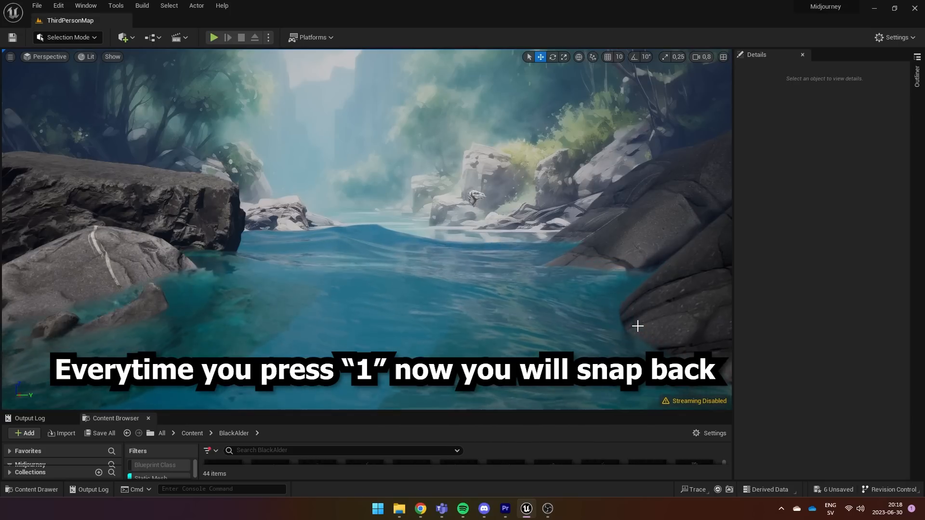
{"action": "right_click_drag", "start_coordinate": [638, 326], "coordinate": [660, 378]}
{"action": "key", "text": "1"}
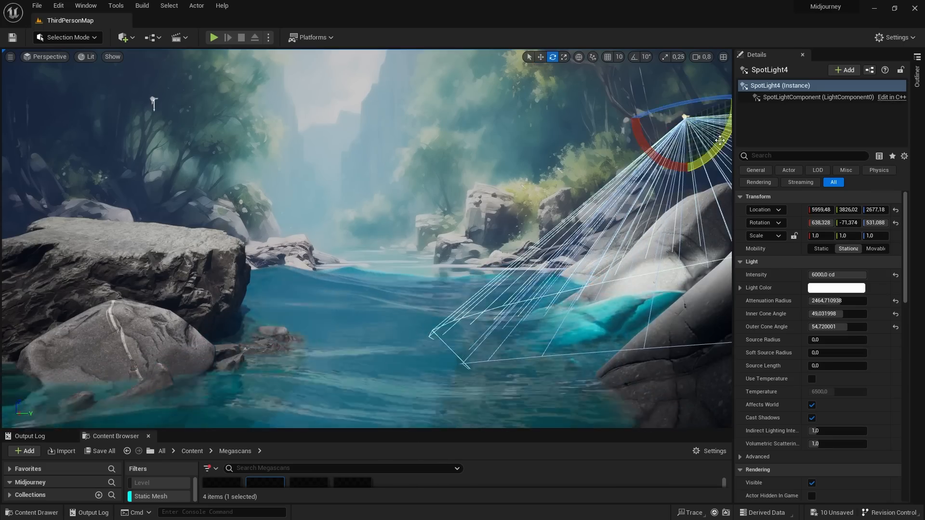
- Adjust the aim of SpotLight4 above the right-hand rocks
{"action": "left_click_drag", "start_coordinate": [655, 159], "coordinate": [641, 201]}
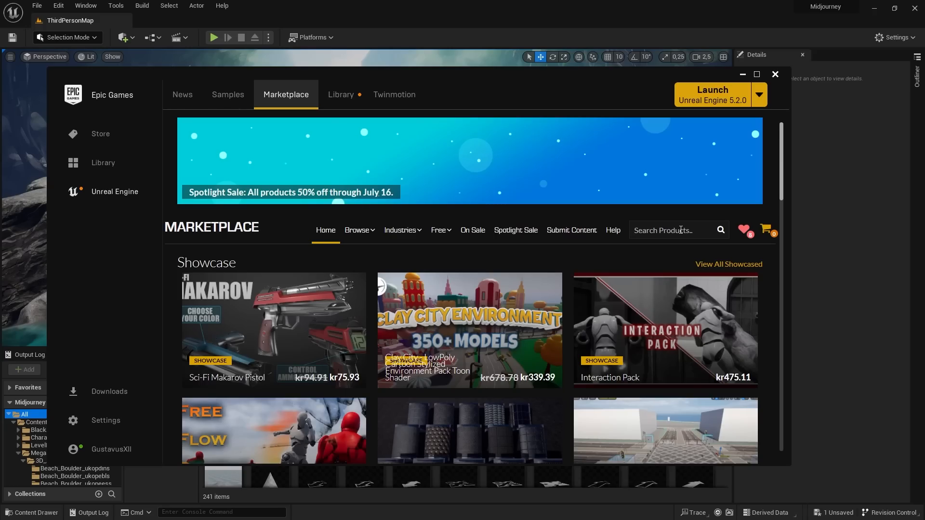
- In the Epic Games Launcher's Marketplace, search for "Alder tree" and open Megascans Trees: European Black Alder
{"action": "type", "text": "er tre"}
{"action": "key", "text": "Return"}
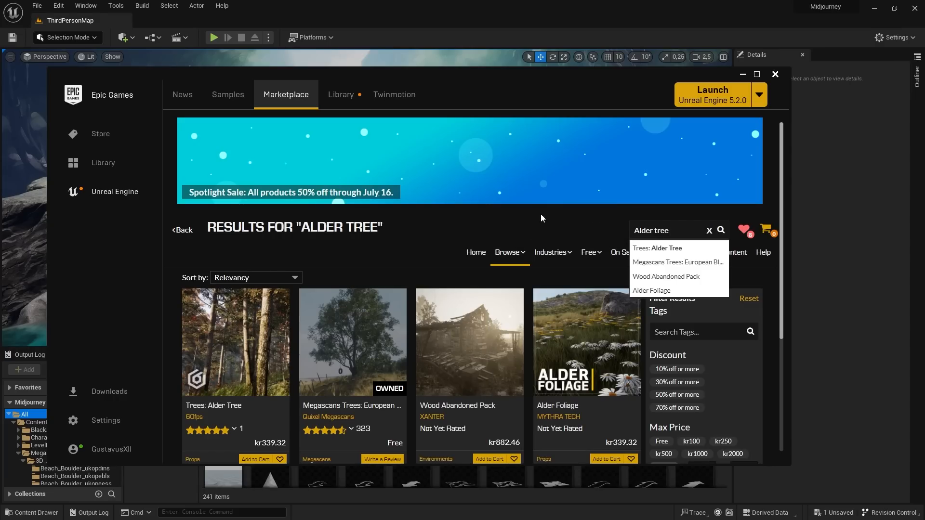
{"action": "left_click", "coordinate": [393, 416]}
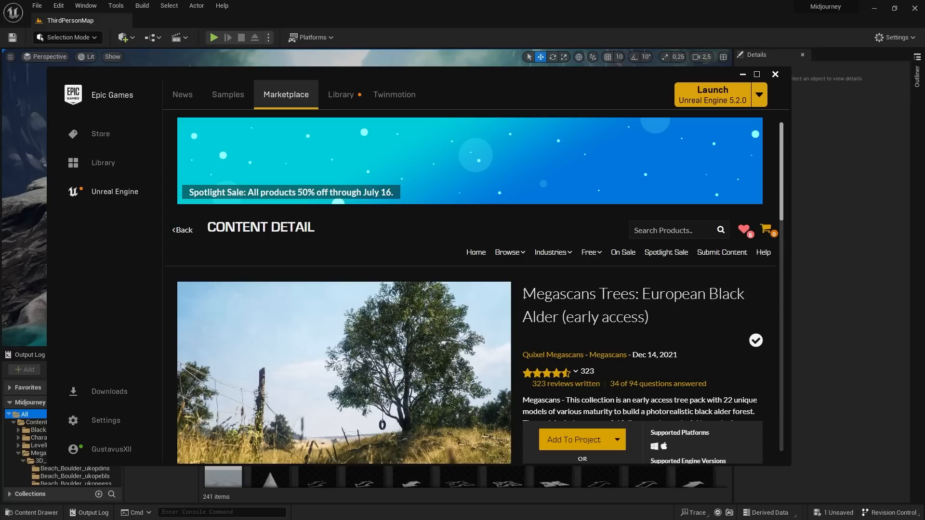
{"action": "left_click", "coordinate": [709, 326]}
{"action": "scroll", "coordinate": [706, 325], "scroll_direction": "down", "scroll_amount": 2}
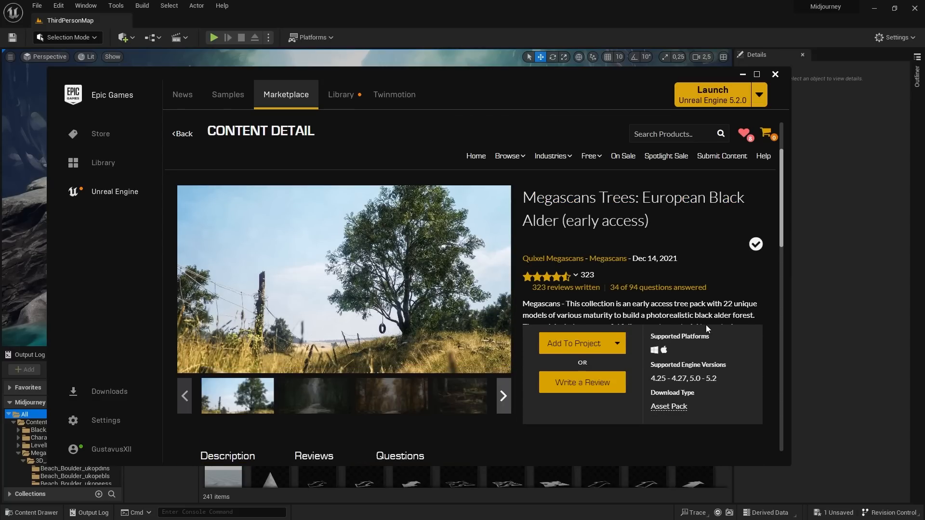
- Add the European Black Alder pack to the Midjourney project, finding the project with the search "mid"
{"action": "left_click", "coordinate": [575, 344]}
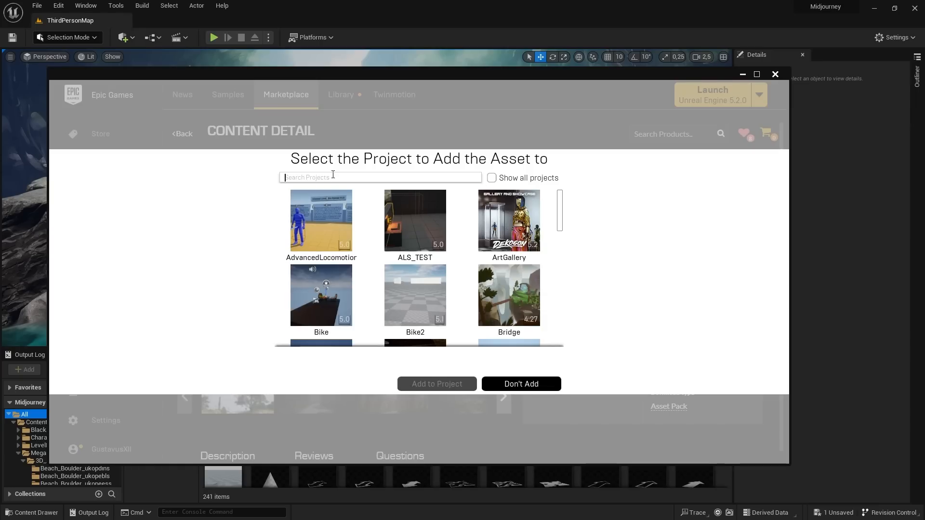
{"action": "left_click", "coordinate": [333, 177]}
{"action": "type", "text": "mid"}
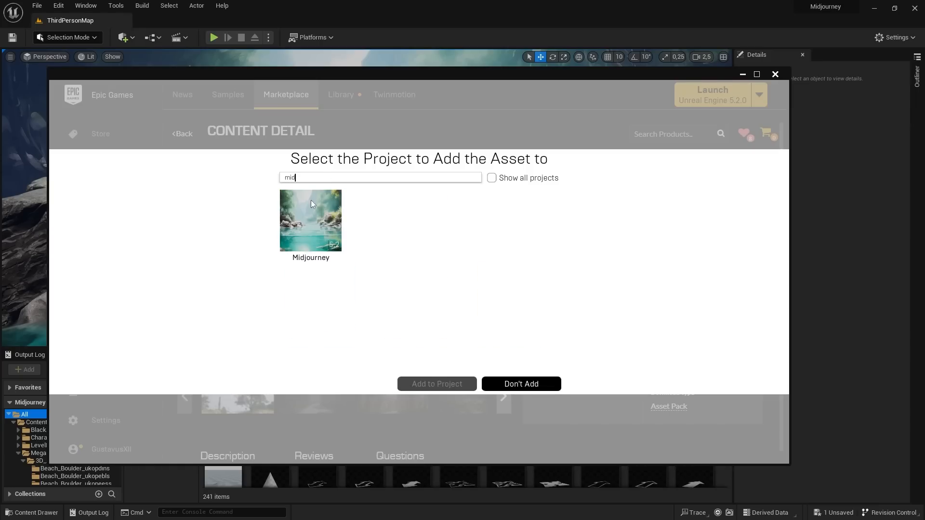
{"action": "left_click", "coordinate": [313, 221]}
{"action": "left_click", "coordinate": [454, 388]}
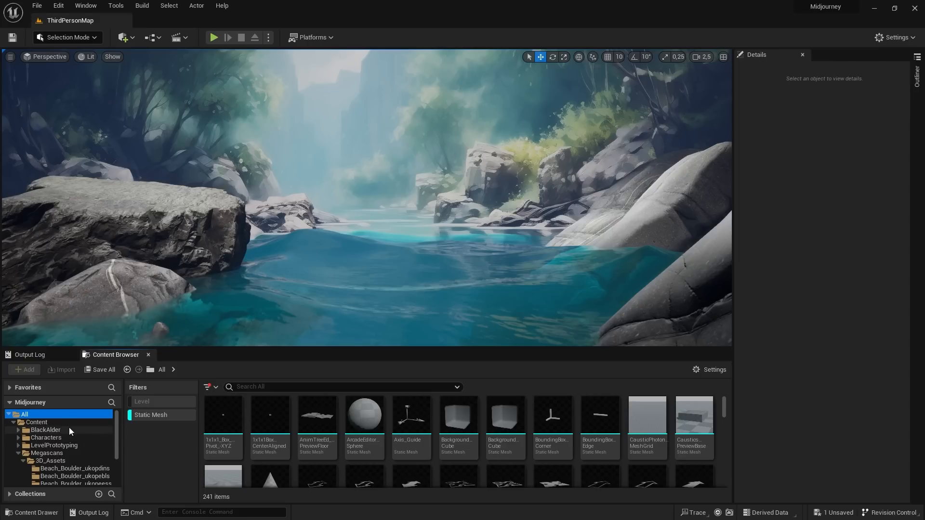
- Open the BlackAlder folder and place an enlarged SM_BlackAlder_Field_03 tree beside the left boulder
{"action": "left_click", "coordinate": [46, 429]}
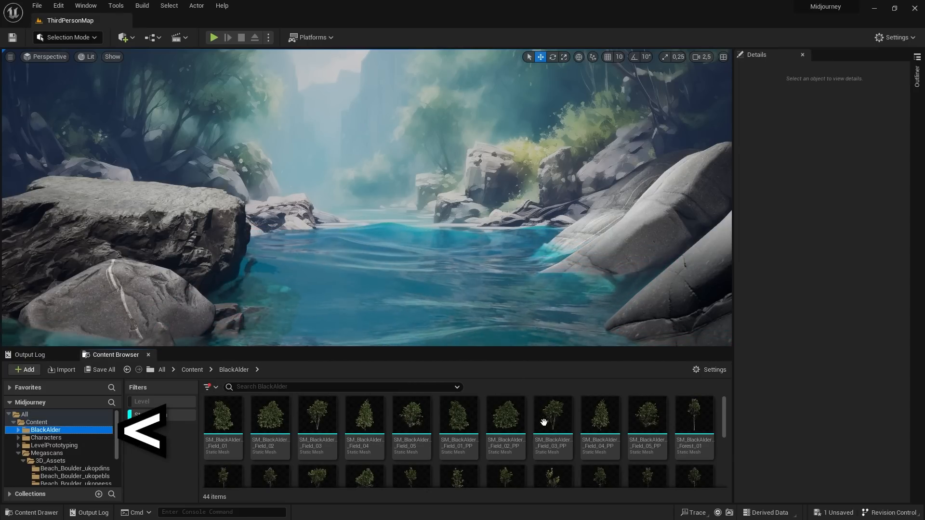
{"action": "left_click_drag", "start_coordinate": [317, 414], "coordinate": [259, 260]}
{"action": "left_click", "coordinate": [570, 258]}
{"action": "left_click", "coordinate": [263, 219]}
{"action": "key", "text": "r"}
- Try the SM_BlackAlder_Field_02 and SM_BlackAlder_Field_03_PP trees beside the right-hand rocks and delete both
{"action": "left_click_drag", "start_coordinate": [270, 414], "coordinate": [718, 289]}
{"action": "key", "text": "ctrl+z"}
{"action": "key", "text": "w"}
{"action": "left_click", "coordinate": [528, 277]}
{"action": "left_click", "coordinate": [543, 256]}
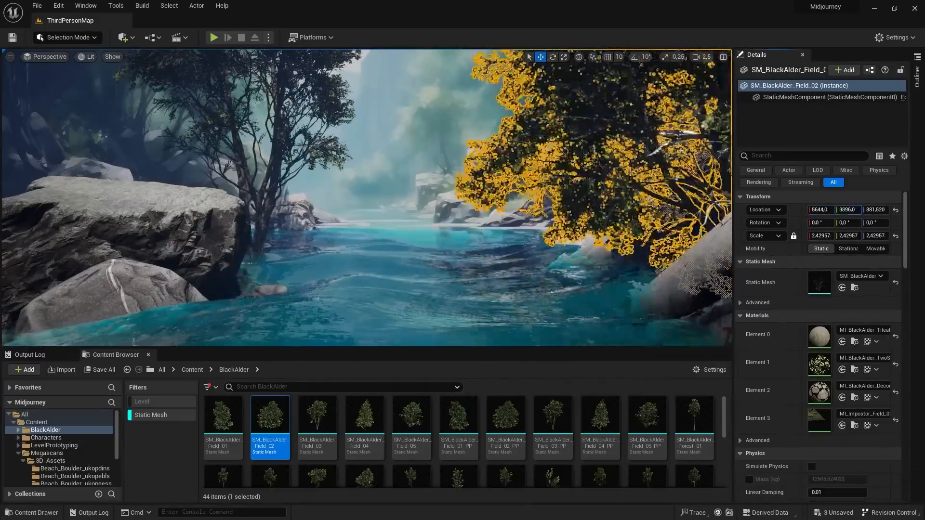
{"action": "left_click", "coordinate": [491, 226]}
{"action": "left_click", "coordinate": [622, 159]}
{"action": "left_click_drag", "start_coordinate": [538, 340], "coordinate": [660, 313]}
{"action": "left_click", "coordinate": [532, 270]}
{"action": "left_click", "coordinate": [622, 163]}
{"action": "key", "text": "e"}
{"action": "key", "text": "w"}
{"action": "key", "text": "Delete"}
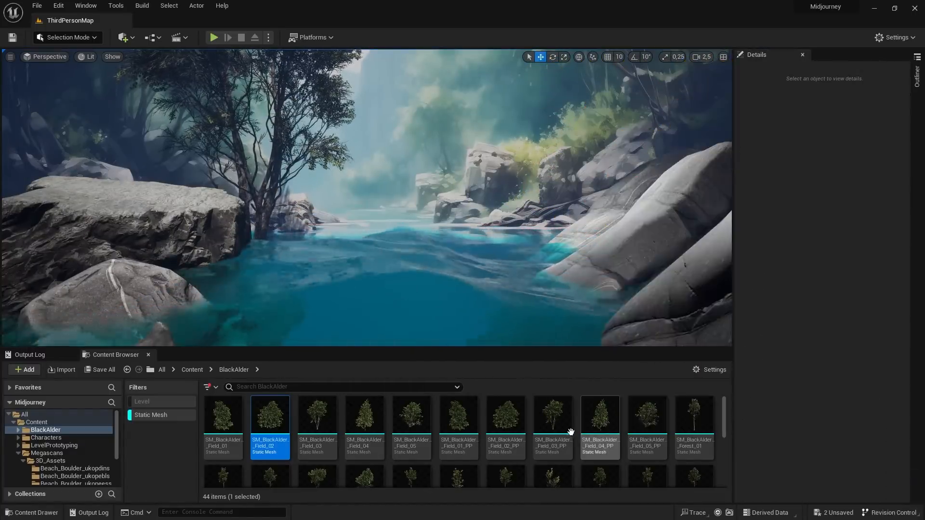
{"action": "left_click_drag", "start_coordinate": [557, 420], "coordinate": [623, 305]}
{"action": "key", "text": "Delete"}
- Place SM_BlackAlder_Field_04_PP at the right-hand rocks, scale it up and position its branches in the foreground over the water
{"action": "left_click_drag", "start_coordinate": [611, 413], "coordinate": [621, 289]}
{"action": "left_click_drag", "start_coordinate": [821, 236], "coordinate": [863, 207]}
{"action": "left_click", "coordinate": [434, 289]}
{"action": "left_click", "coordinate": [675, 144]}
{"action": "left_click", "coordinate": [692, 109]}
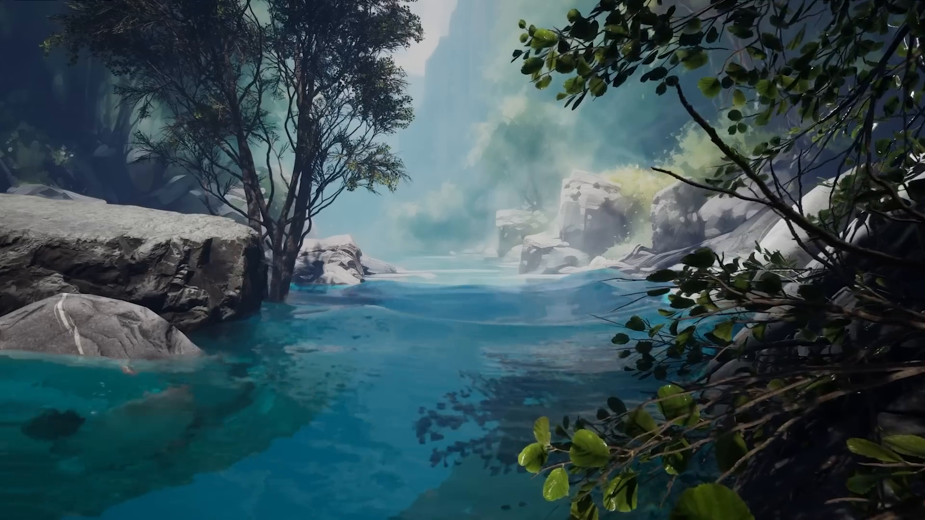